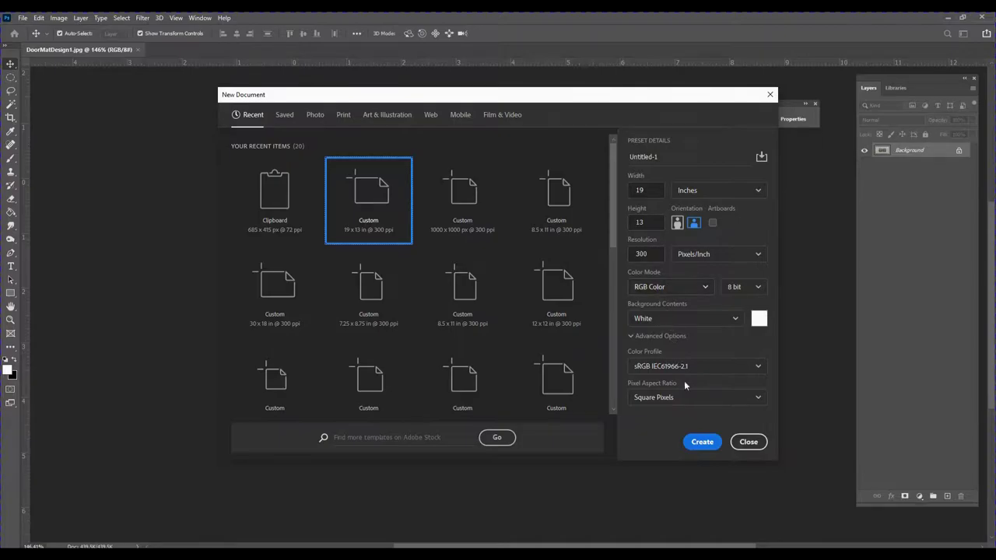
- Create a 19 x 13 inch, 300 ppi RGB document with a white background and add the text "Home" in Birch Std
click(699, 442)
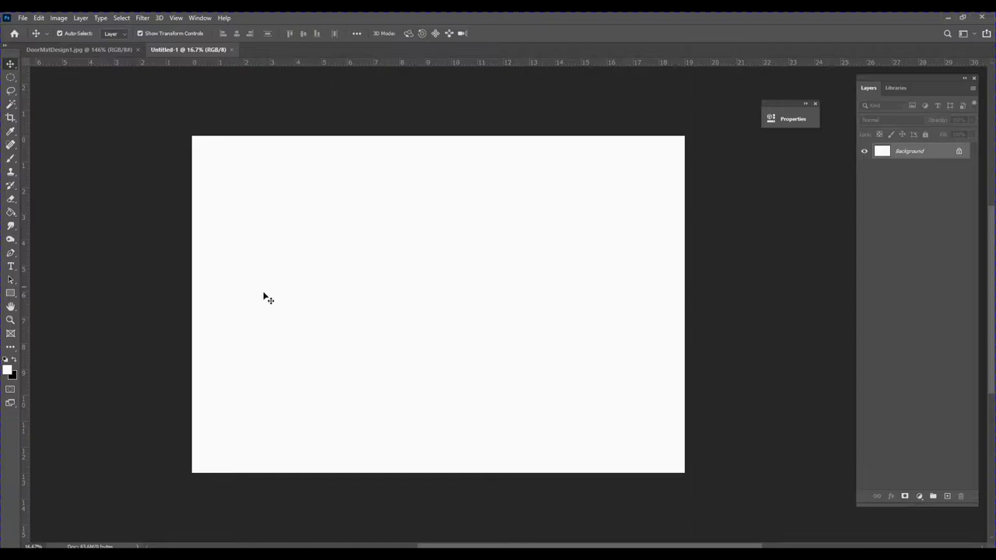
click(11, 266)
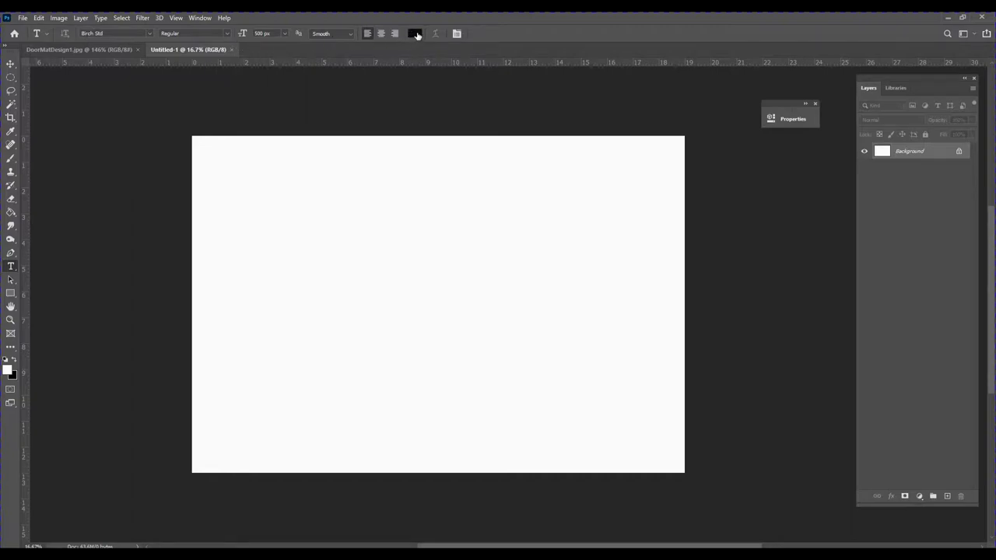
click(273, 280)
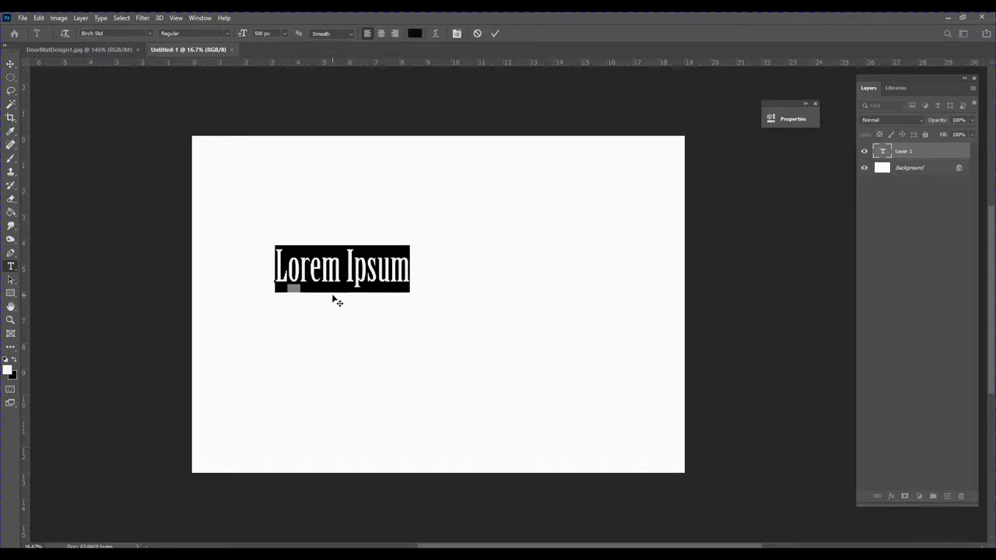
text(Home)
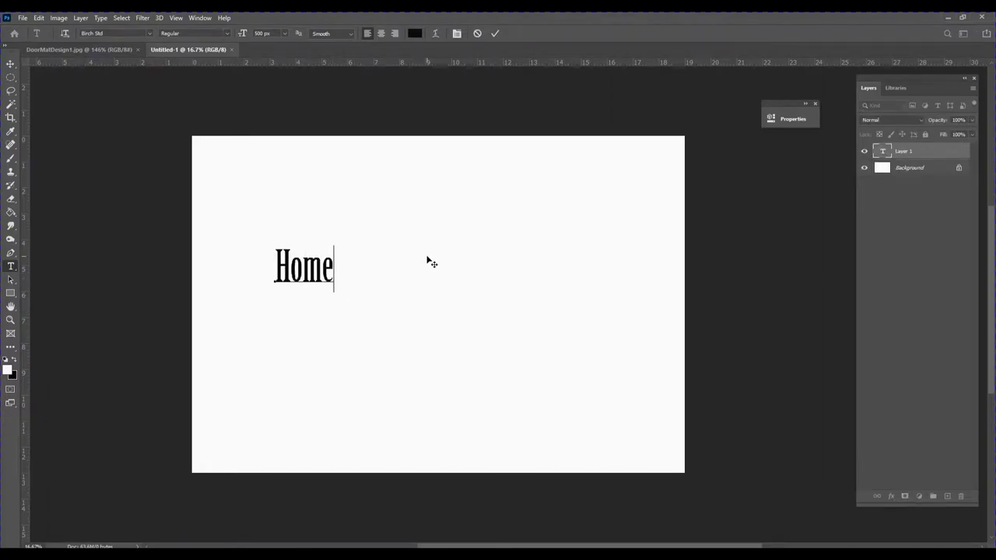
- Set the "Home" text size to 3500 px and commit the text
drag(335, 268, 282, 268)
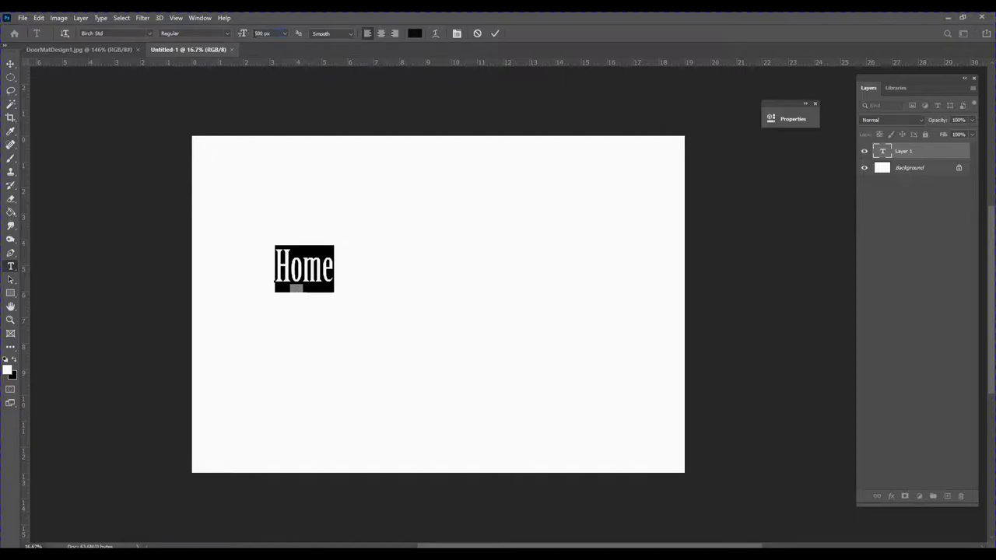
text(3)
click(496, 32)
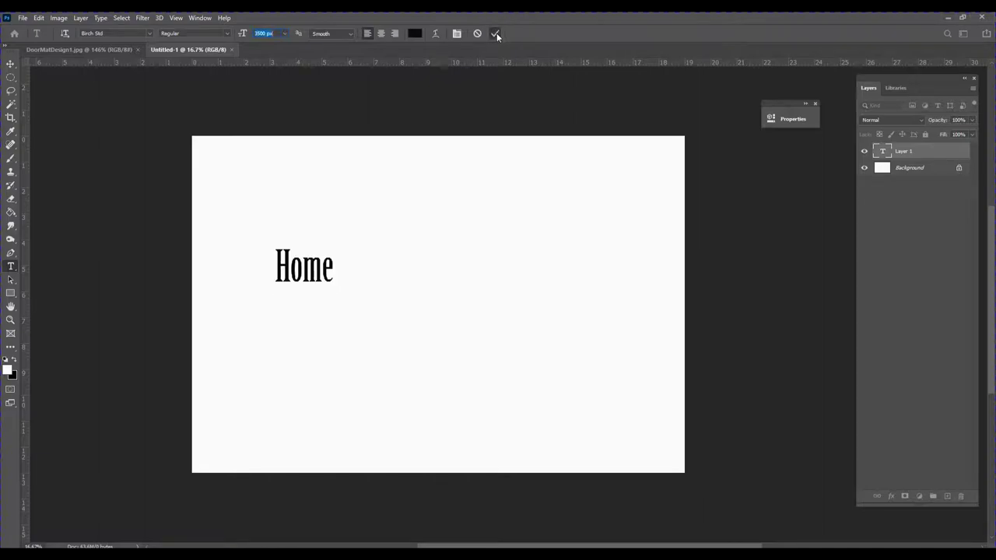
click(496, 33)
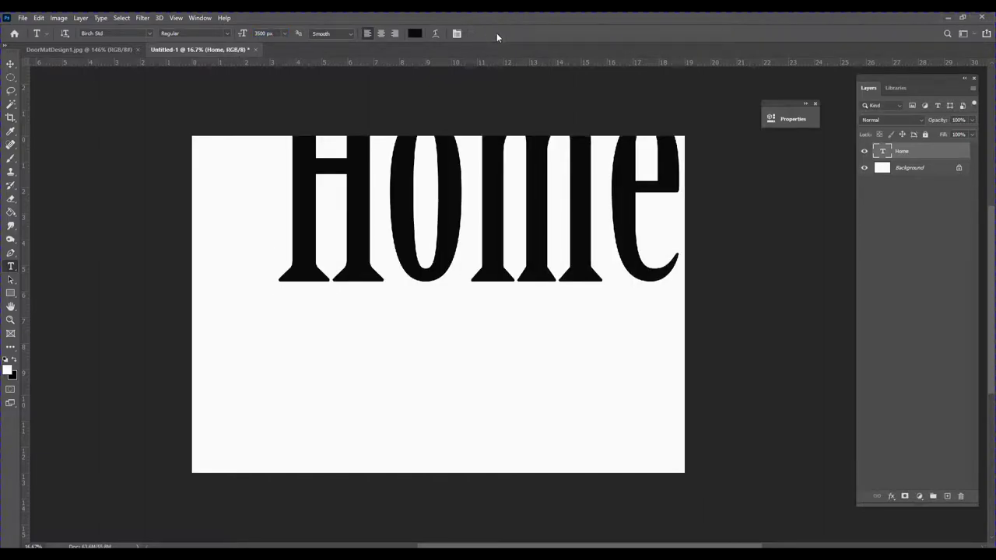
- Move the "Home" text to the middle of the canvas and deselect it
click(10, 63)
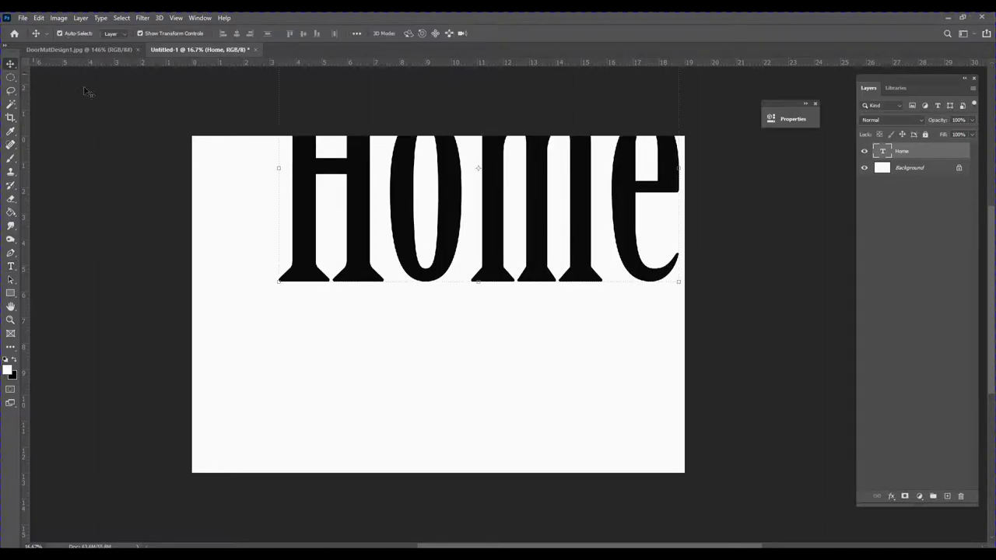
drag(450, 196, 409, 323)
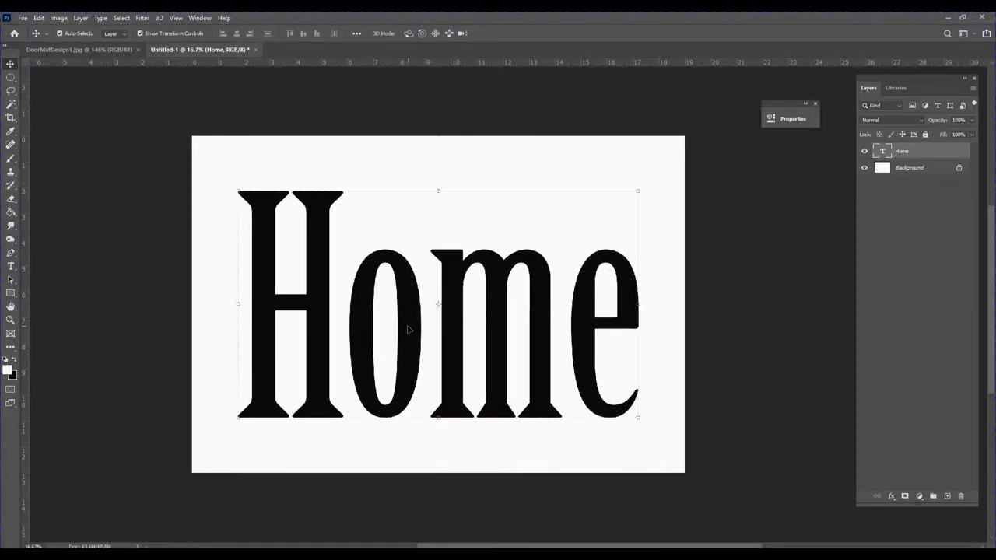
click(417, 117)
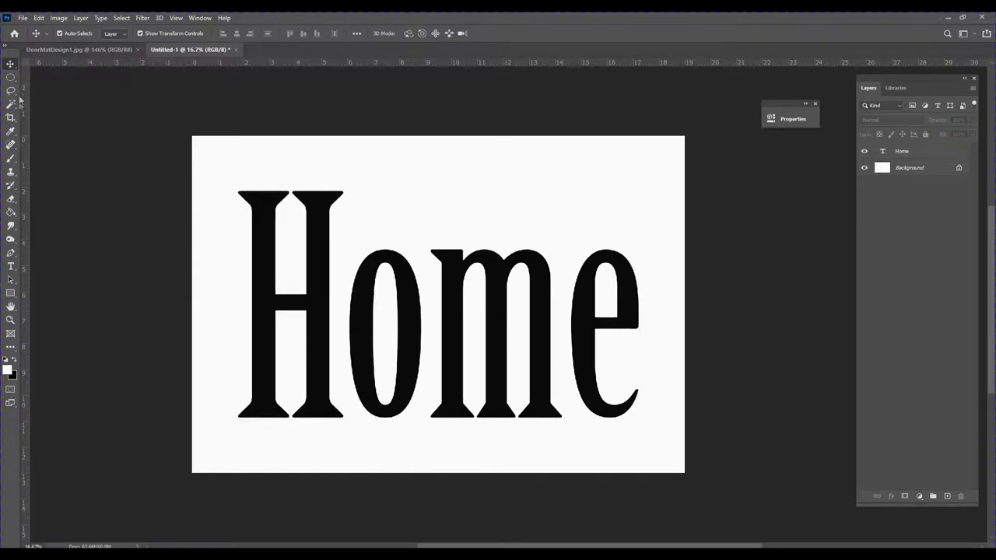
- Set up the Type tool for new text with the Viktor Script Regular font at 500 px
click(11, 268)
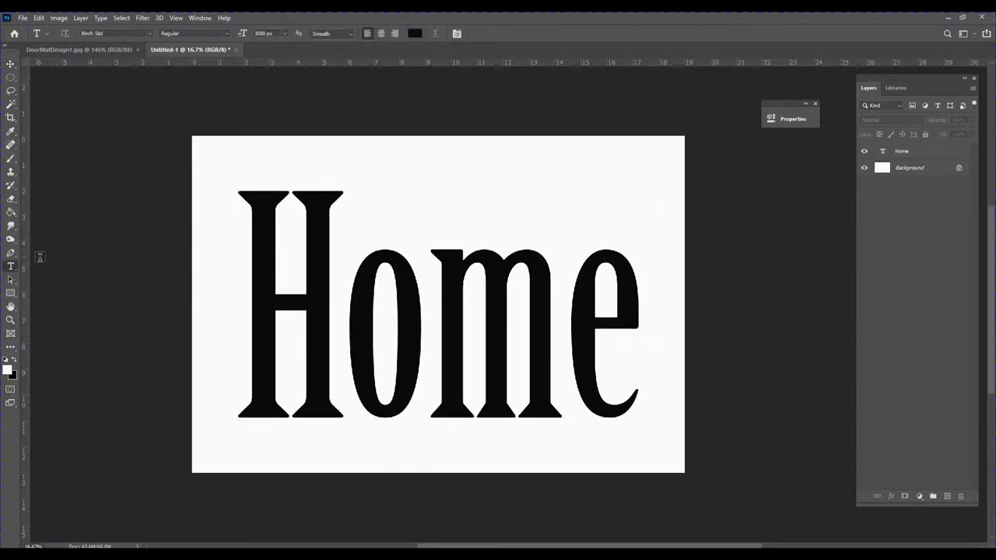
click(109, 34)
text(V)
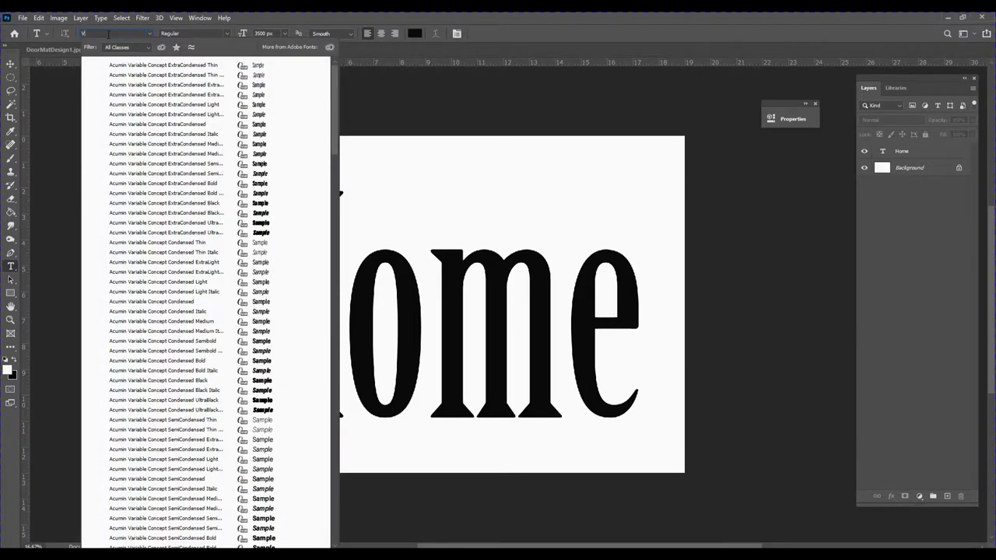
text(iktor Script)
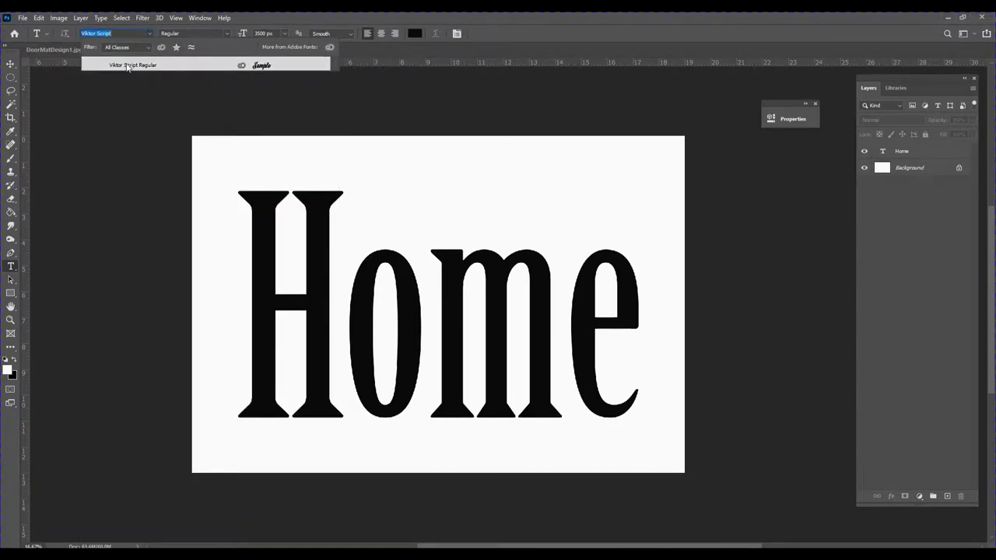
click(127, 64)
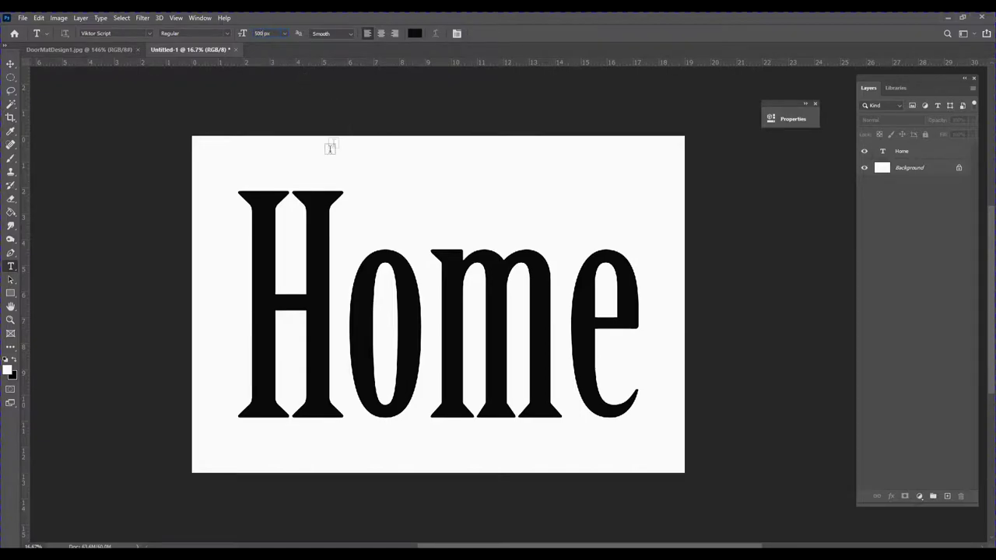
- Add the text "There's no place like" near the canvas's upper edge as a separate layer
click(394, 151)
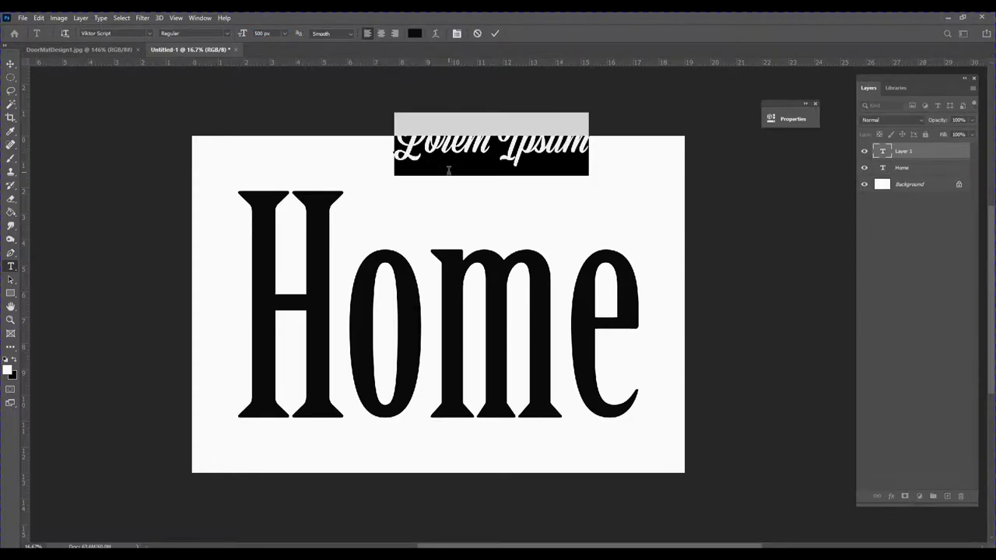
text(There)
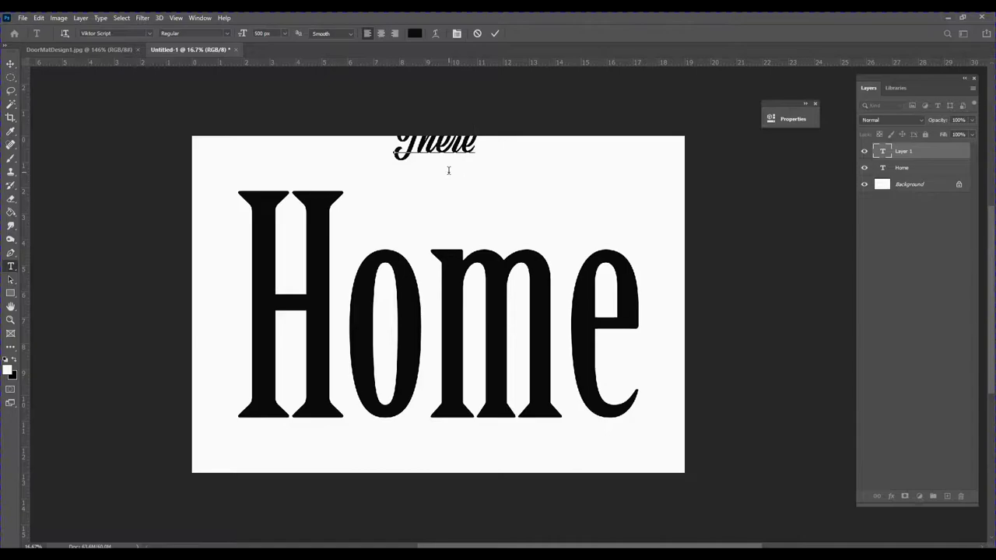
text('s no )
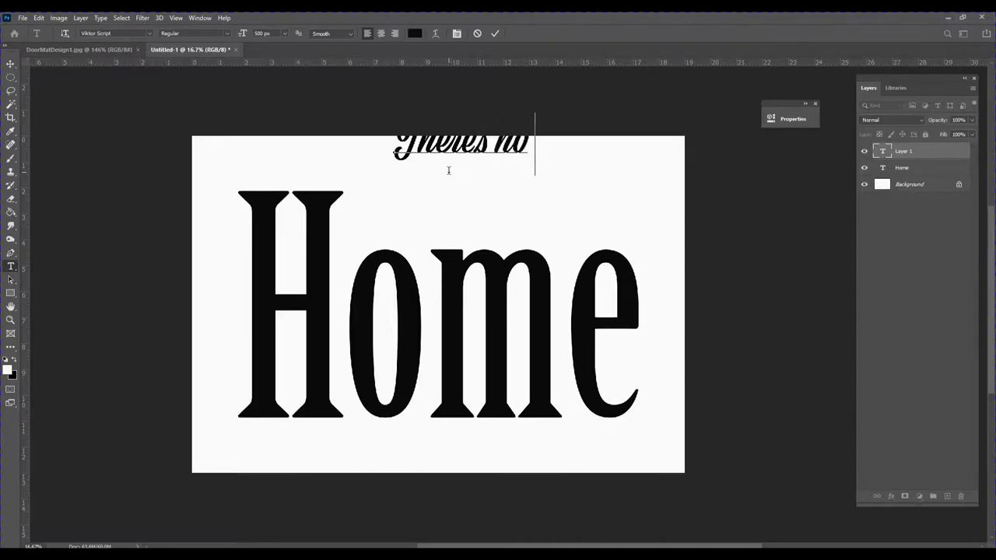
text(place like)
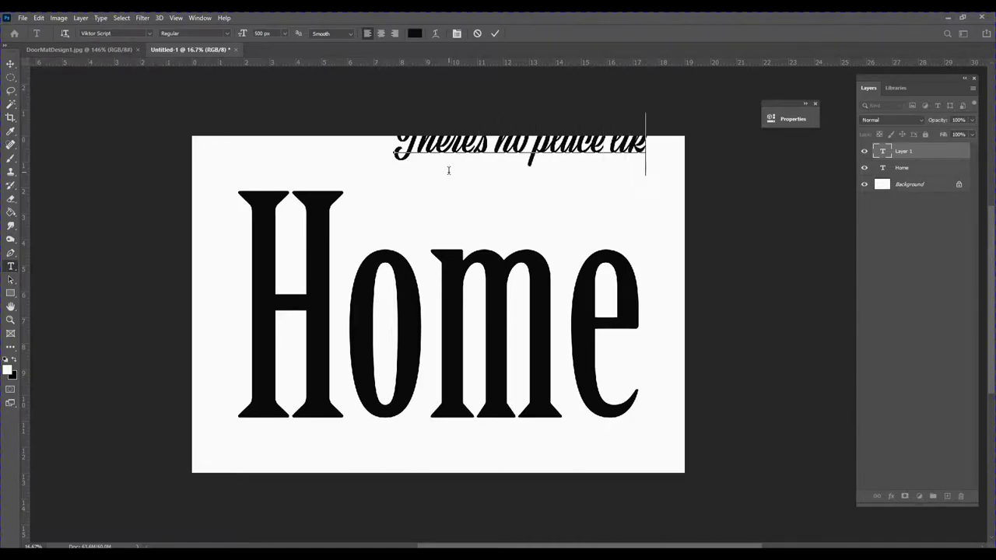
click(495, 33)
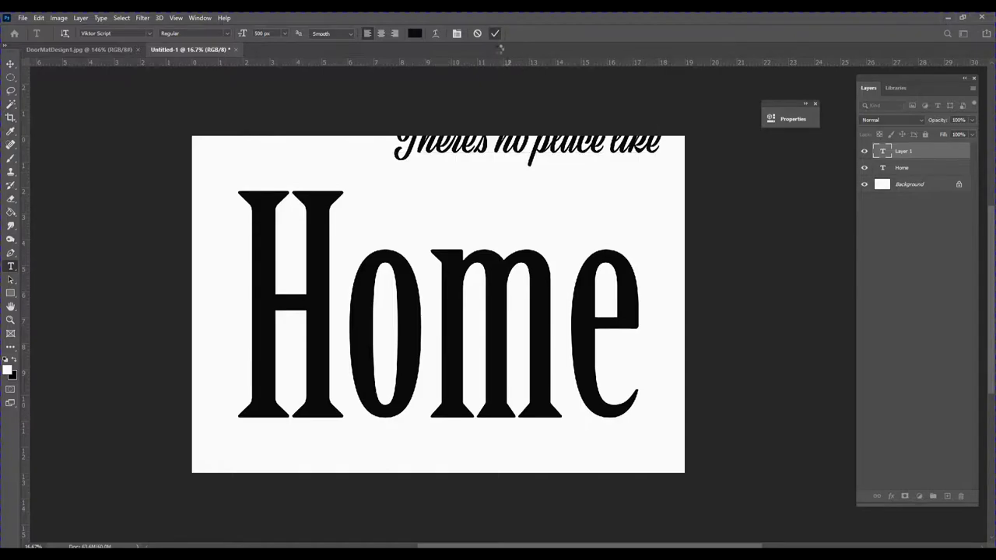
- Position "There's no place like" beside the H above "ome" and scale it to about 110% to span those letters
click(10, 63)
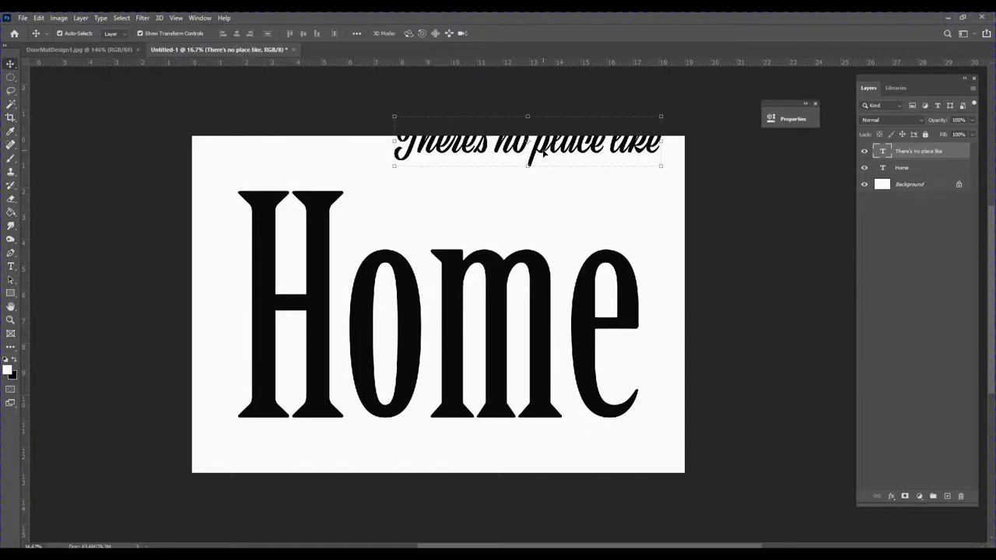
drag(538, 157, 488, 237)
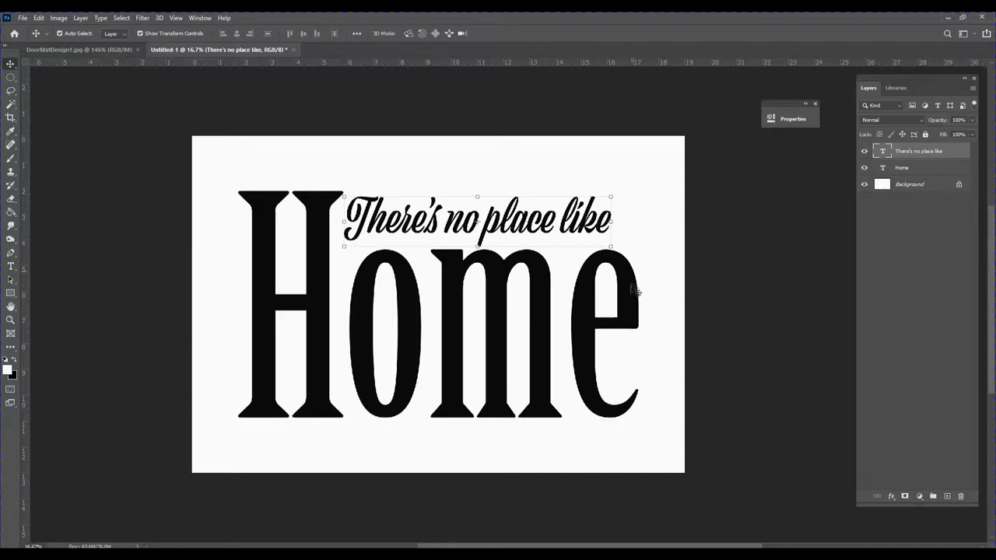
click(609, 245)
drag(628, 266, 638, 274)
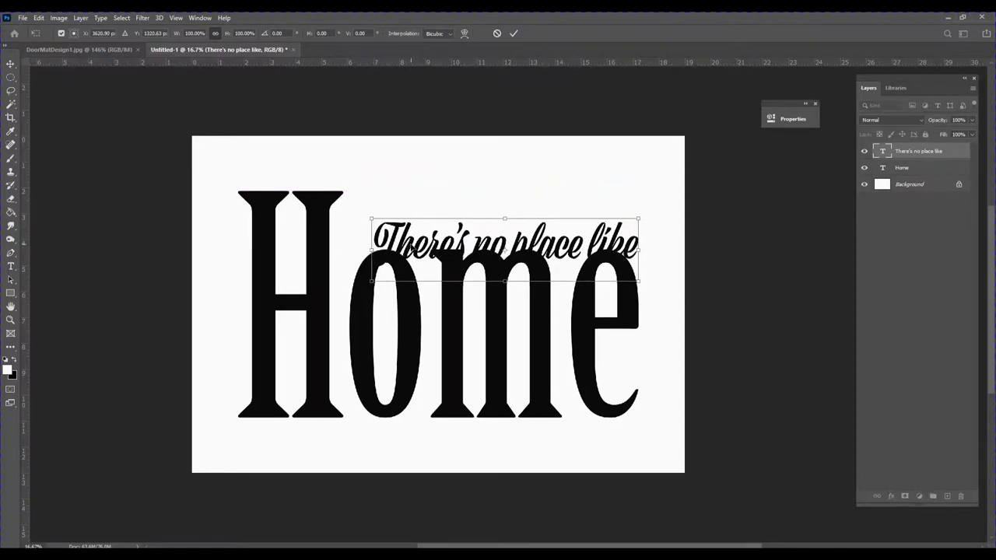
mouse_move(373, 215)
mouse_down()
mouse_move(366, 205)
mouse_move(414, 221)
mouse_move(391, 221)
mouse_up()
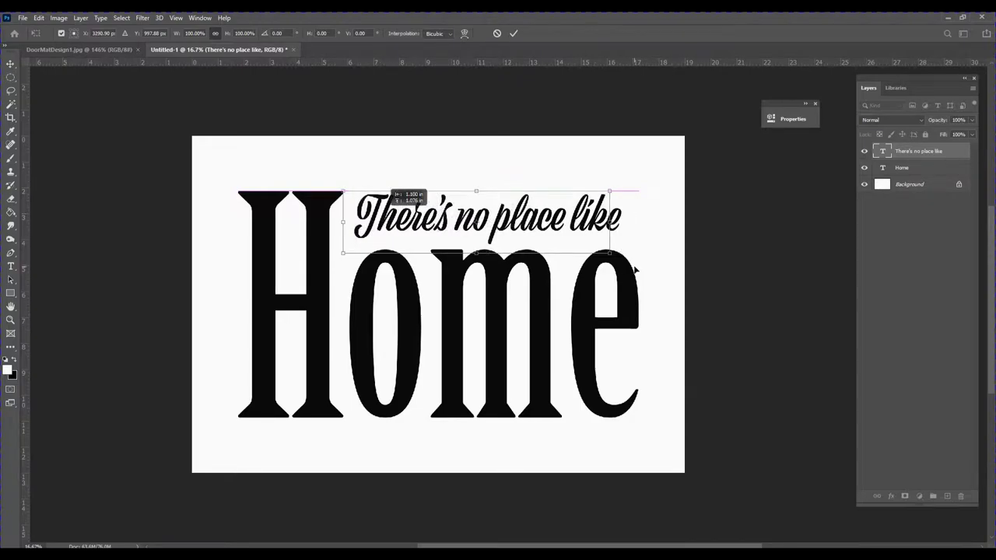
drag(614, 259, 714, 263)
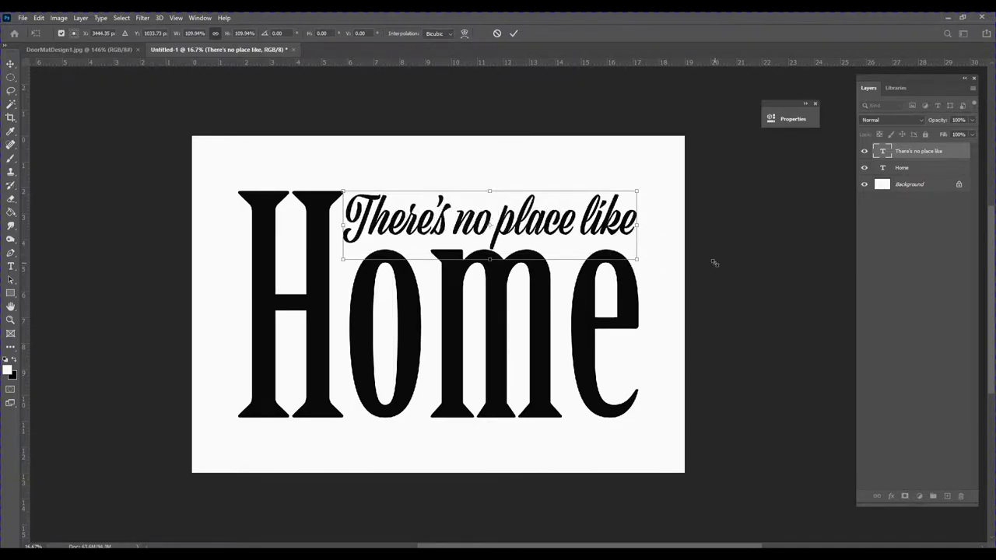
click(513, 34)
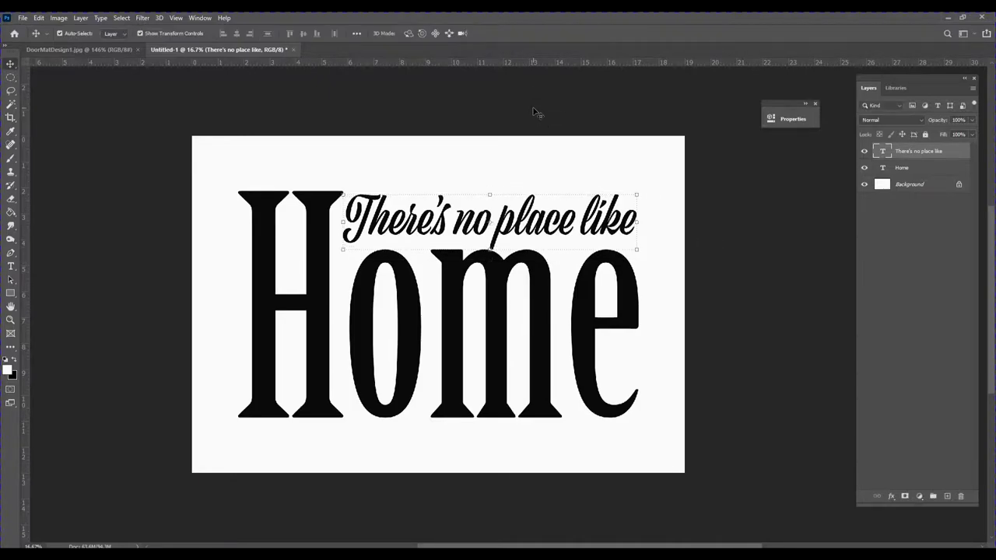
click(519, 128)
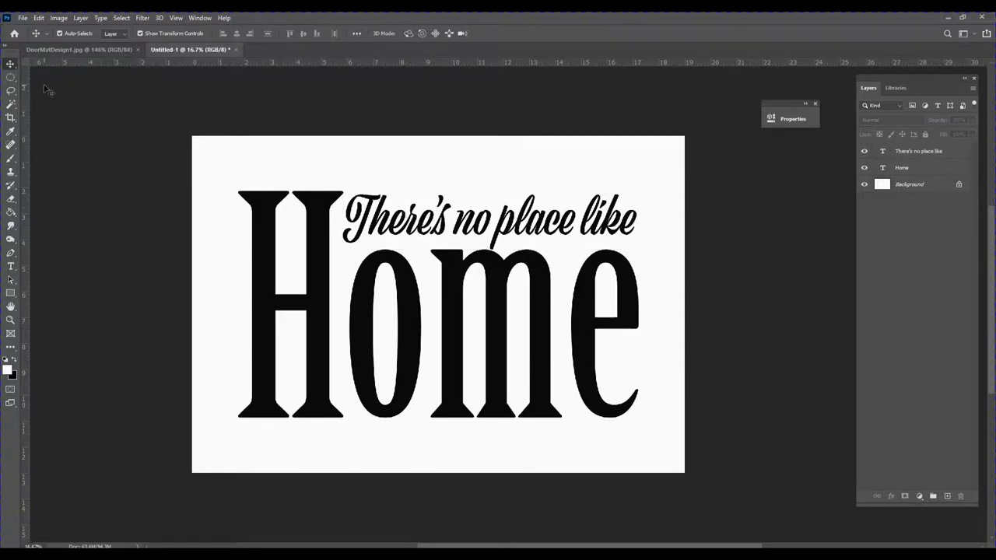
- Place sunflower image 7 from the Sunflower Watercolor folder into the document as an embedded object
click(23, 18)
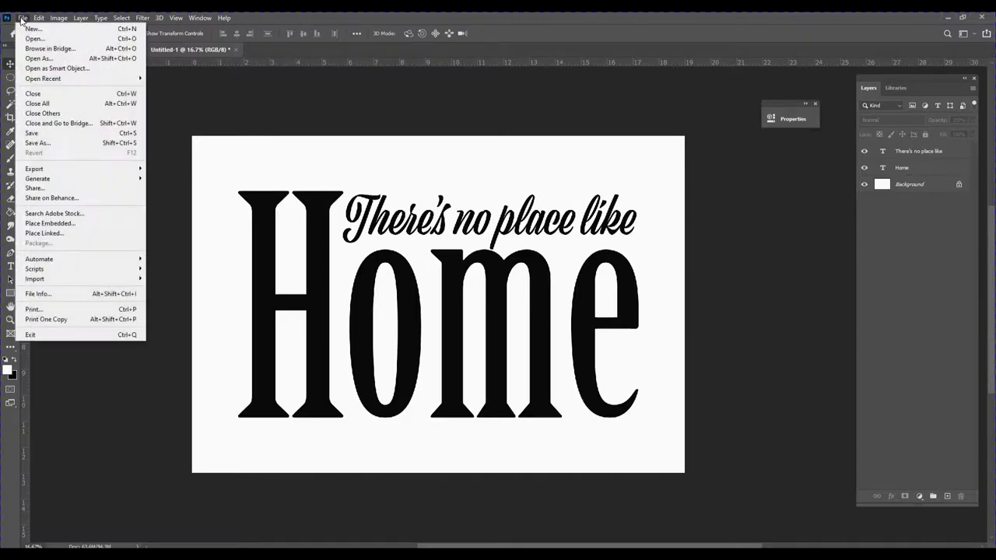
click(42, 224)
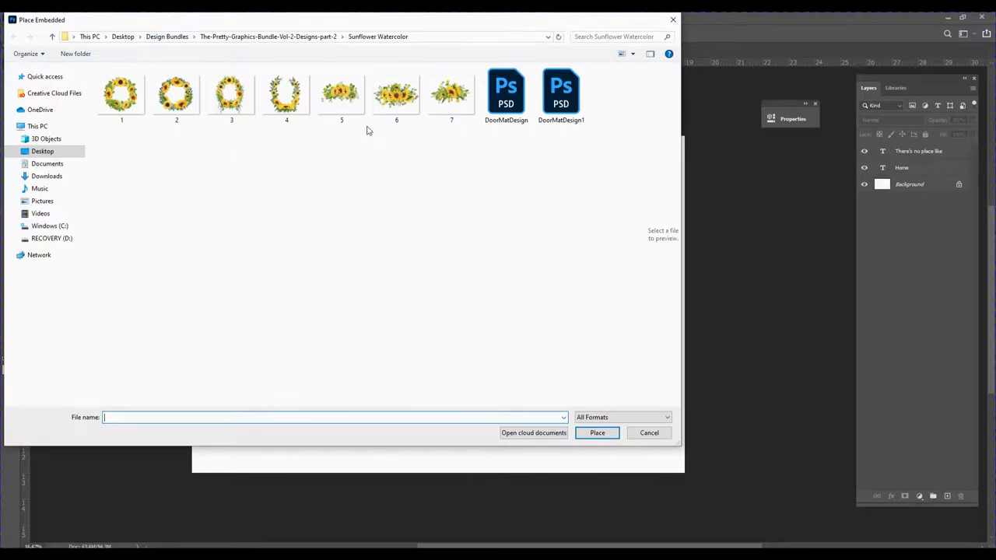
mouse_move(340, 101)
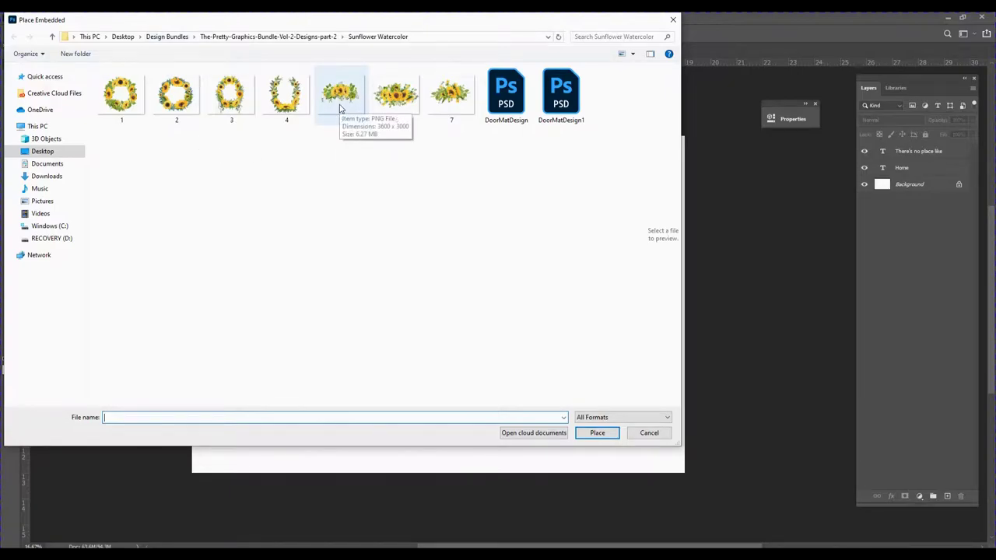
click(451, 95)
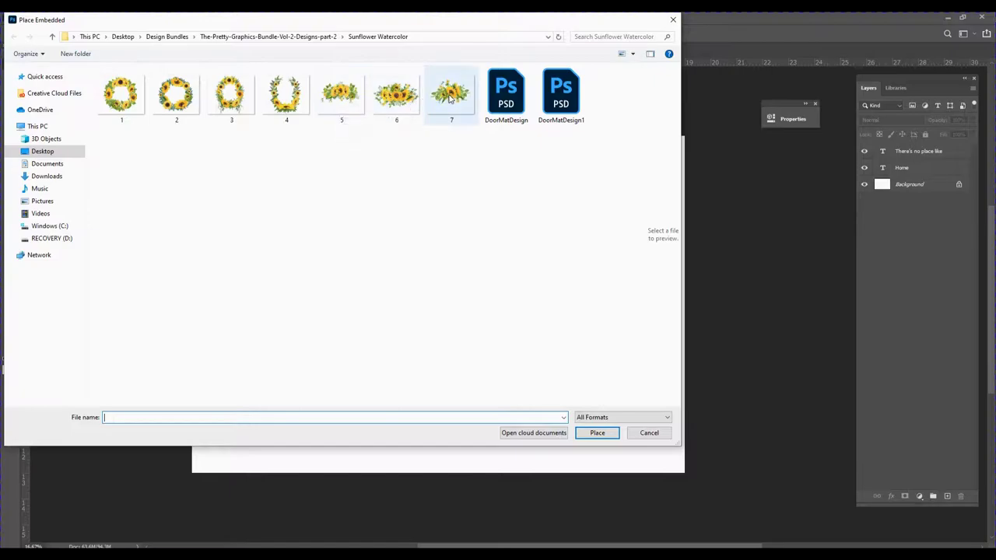
click(595, 432)
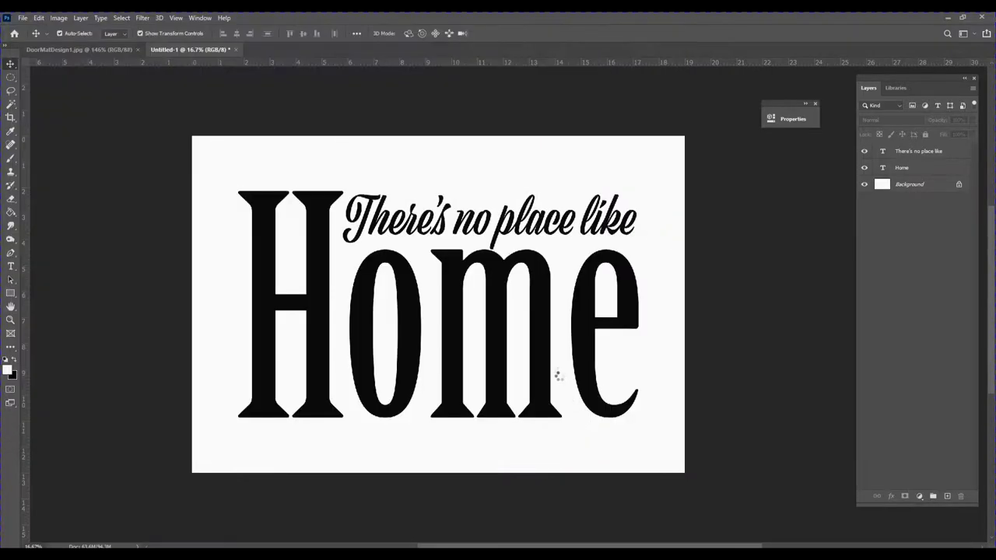
- Scale the sunflower image to about 51%, rotate it -12°, and position it over the crossbar of the H
drag(597, 173, 424, 316)
drag(369, 382, 283, 293)
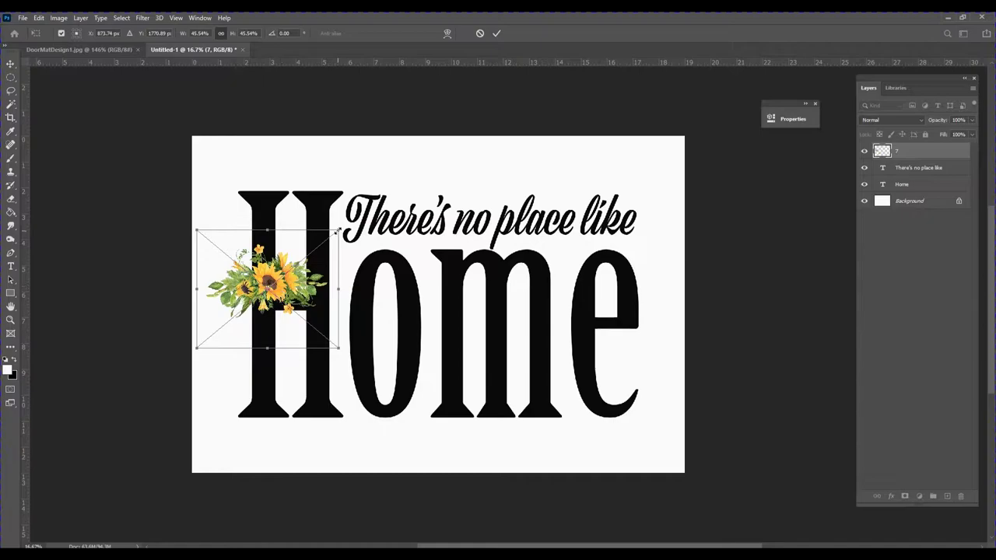
drag(348, 222, 333, 207)
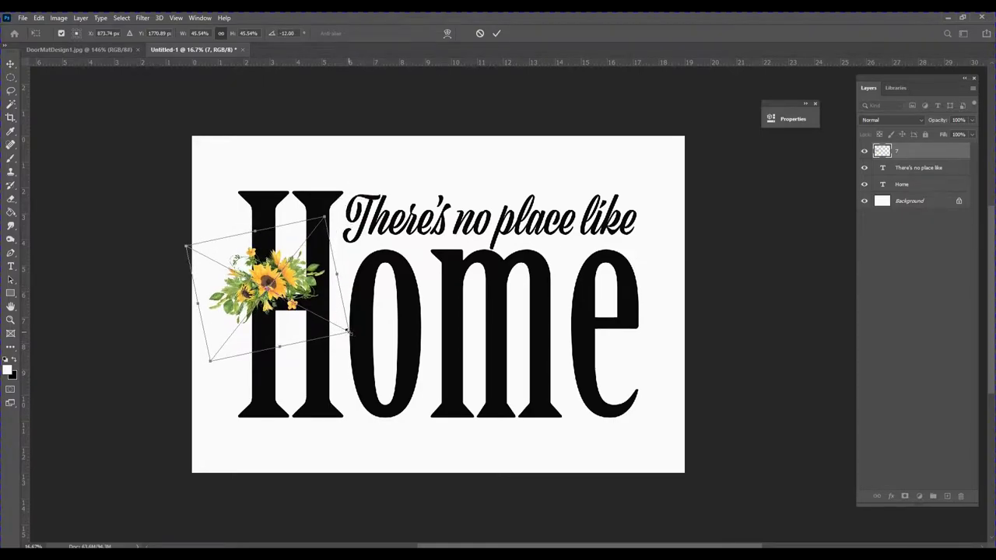
drag(348, 331, 370, 342)
drag(306, 298, 311, 273)
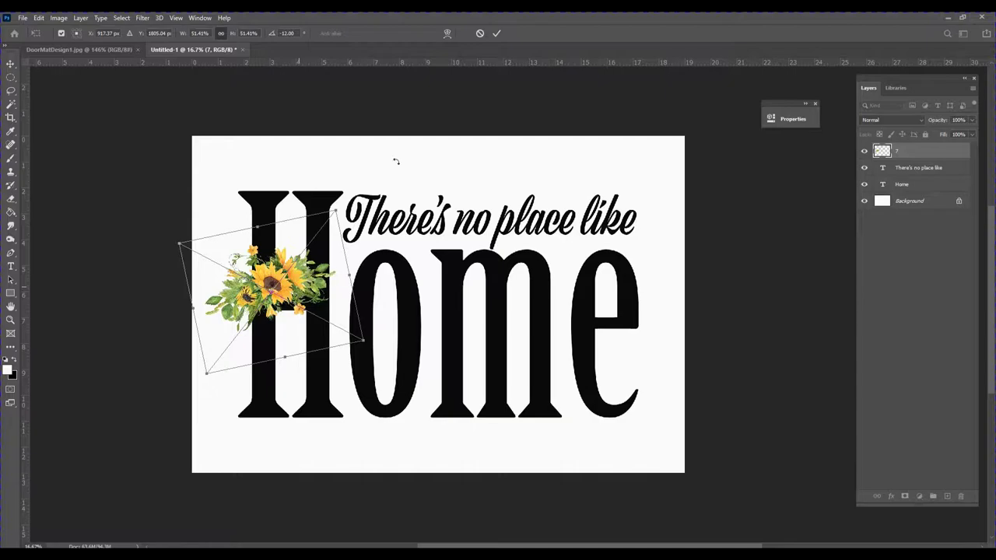
click(496, 33)
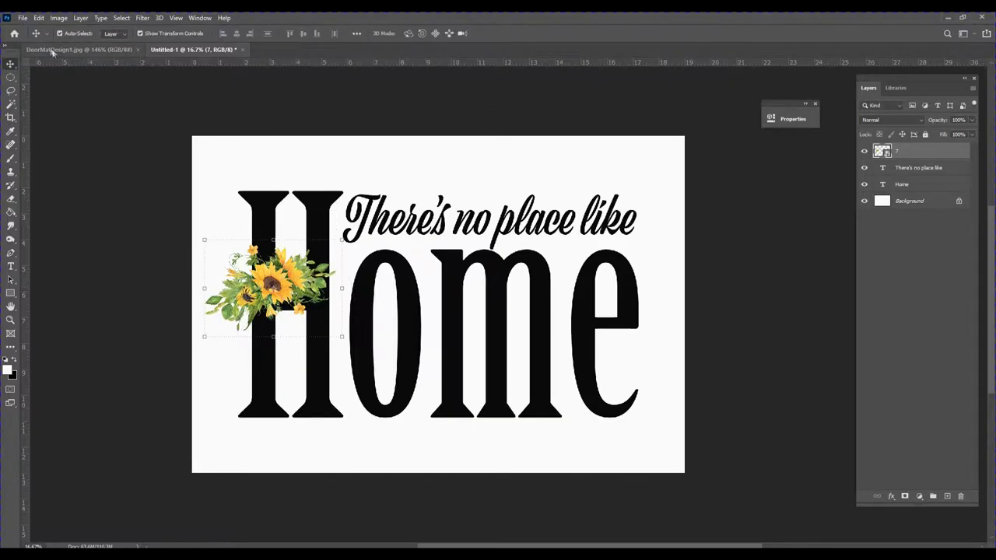
- Place sunflower image 5 from the Sunflower Watercolor folder into the document as an embedded object
click(21, 18)
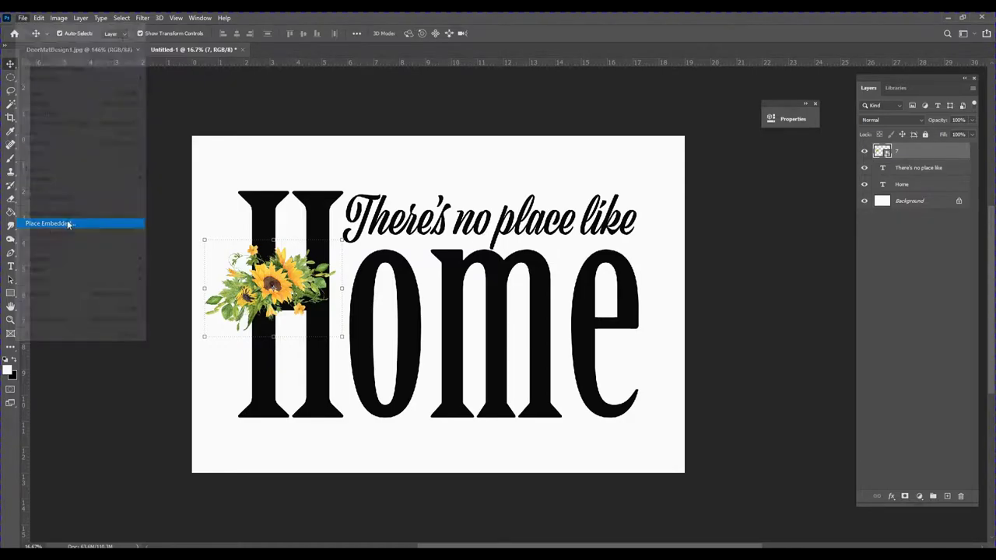
click(69, 224)
click(341, 97)
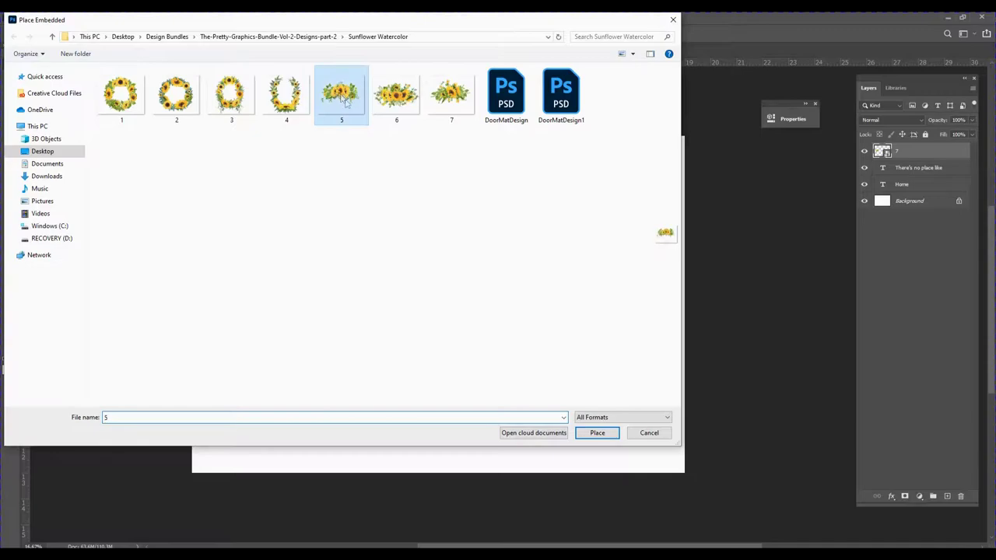
click(597, 432)
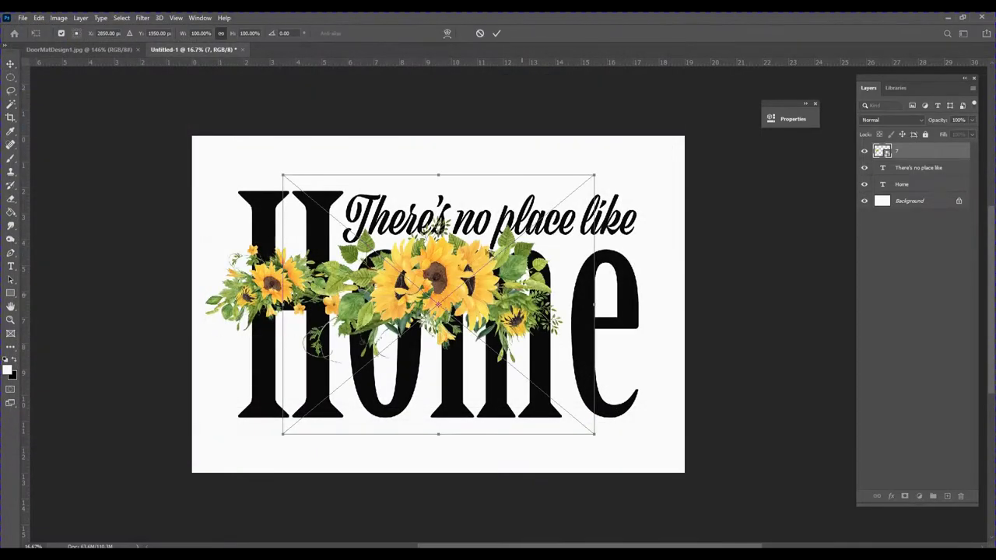
- Scale sunflower image 5 to about 31%, rotate it about -14°, and position it over the crossbar of the e
drag(282, 175, 509, 364)
drag(556, 394, 595, 317)
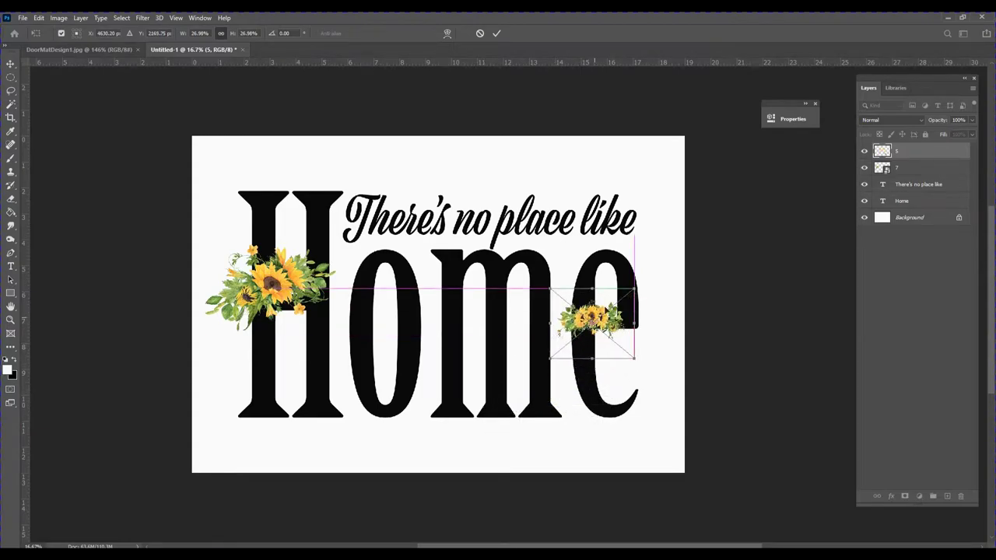
drag(649, 284, 634, 264)
mouse_move(643, 350)
mouse_down()
mouse_move(660, 354)
mouse_move(654, 348)
mouse_up()
drag(618, 301, 620, 297)
click(495, 34)
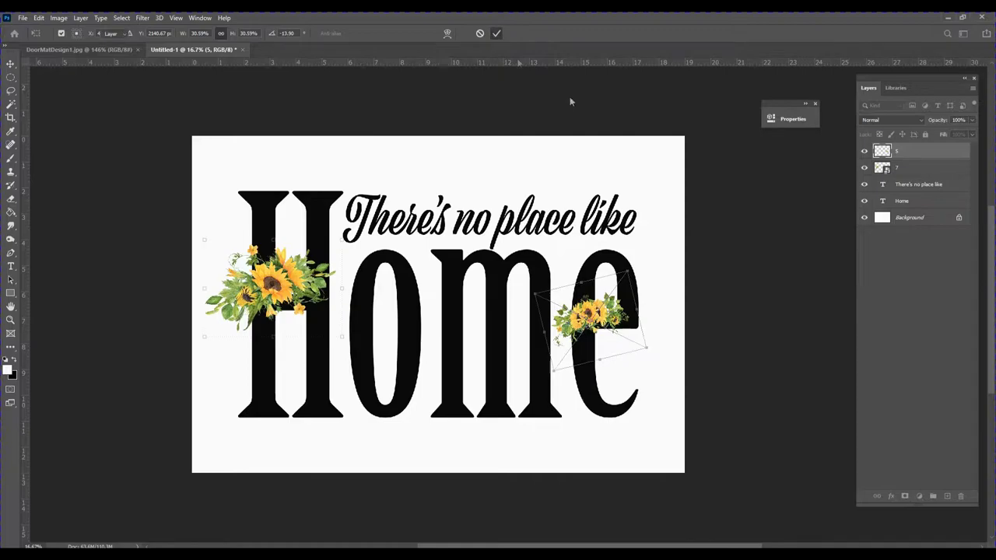
click(654, 155)
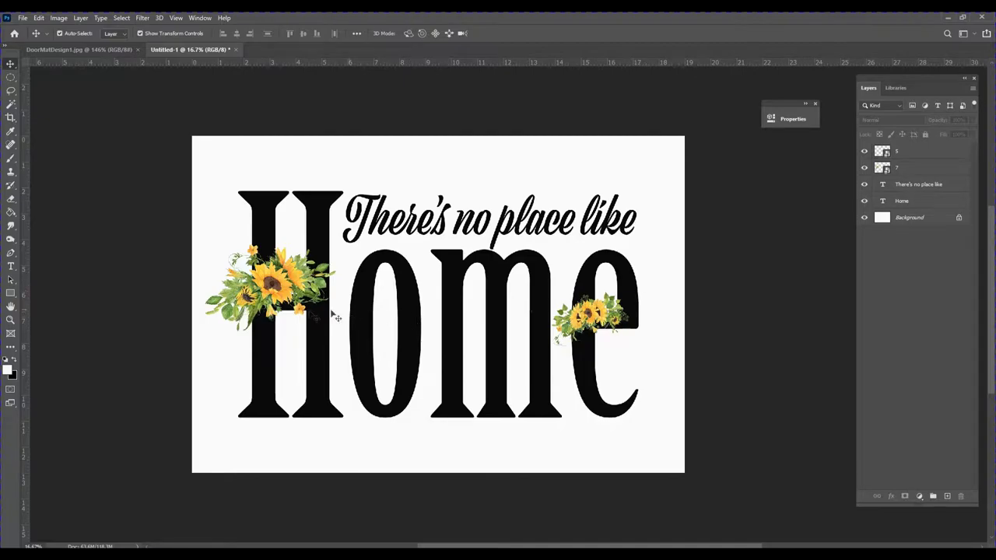
- Add a Levels adjustment layer above both sunflower layers and set its midtone value to 0.61
scroll(223, 309, up, 5)
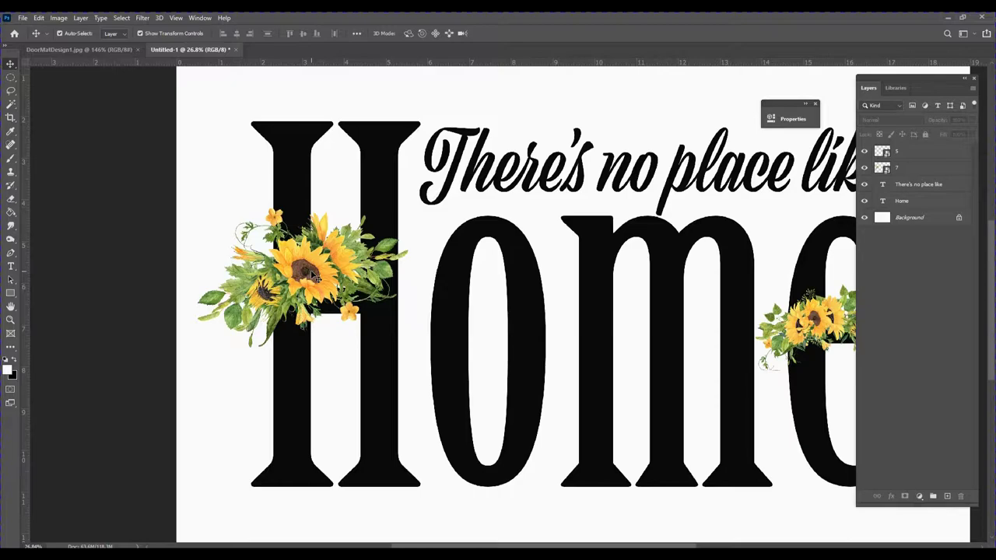
click(881, 153)
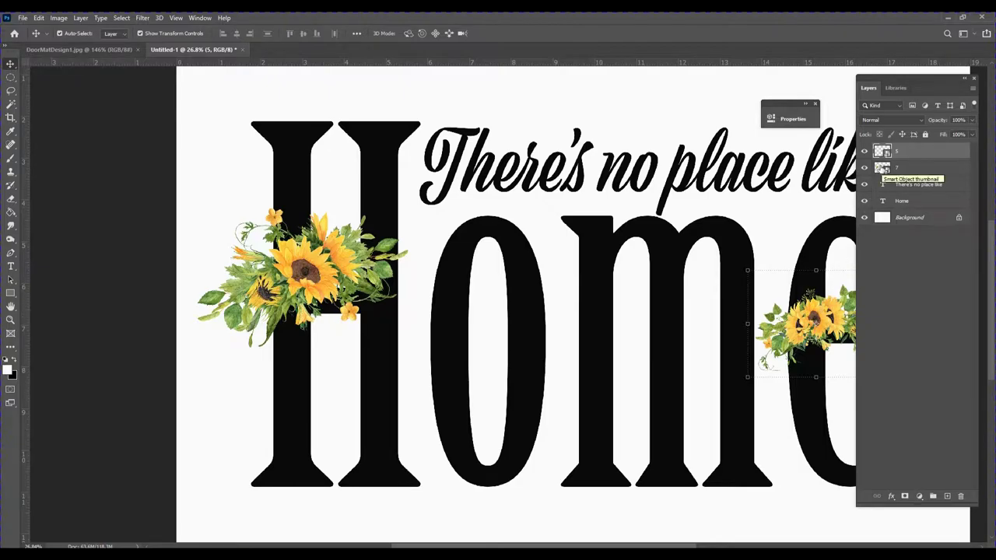
shift+click(880, 168)
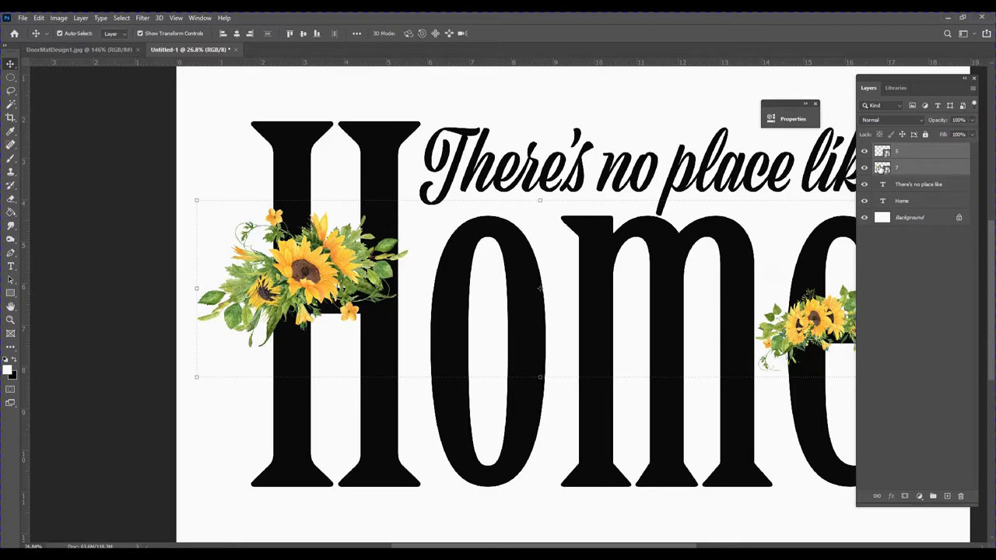
click(919, 497)
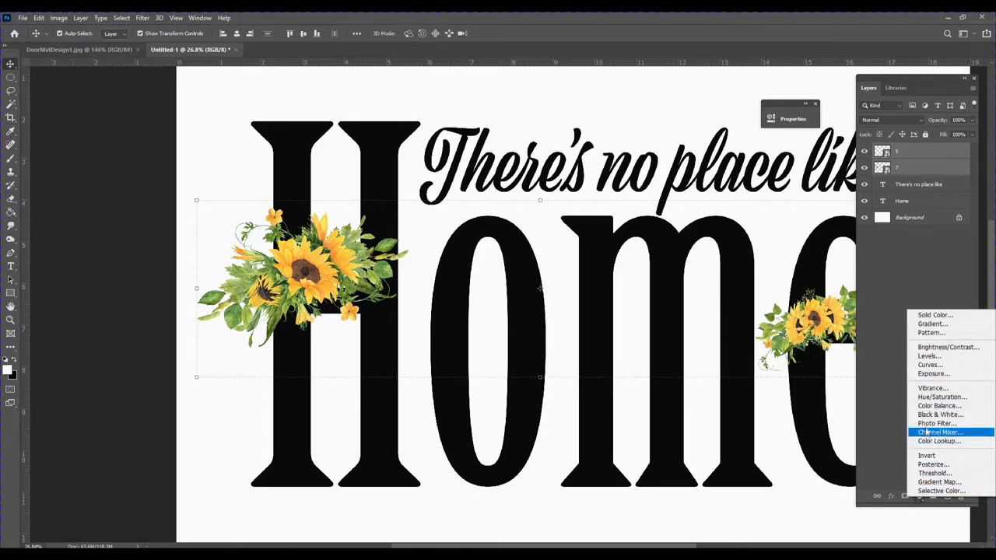
click(929, 356)
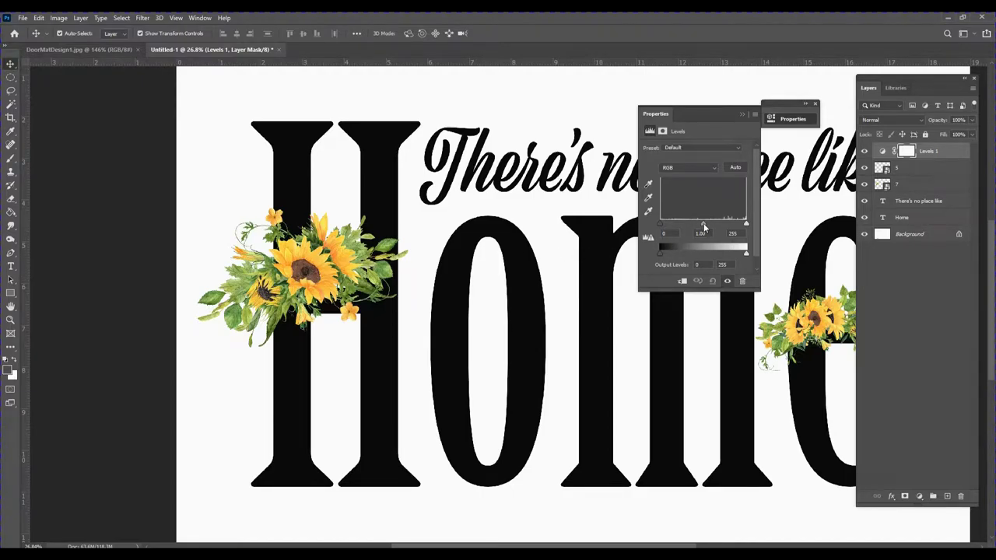
drag(704, 227, 714, 227)
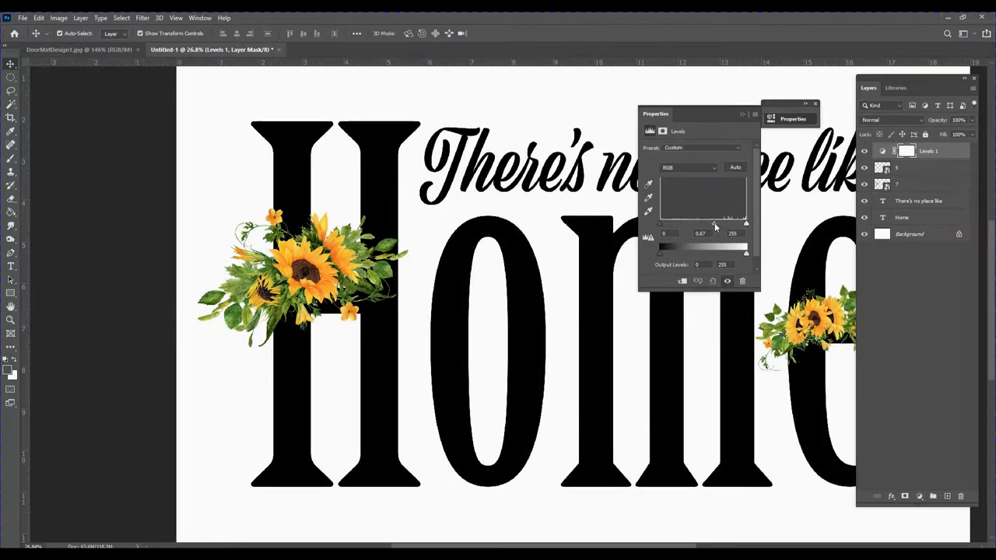
drag(714, 226, 718, 227)
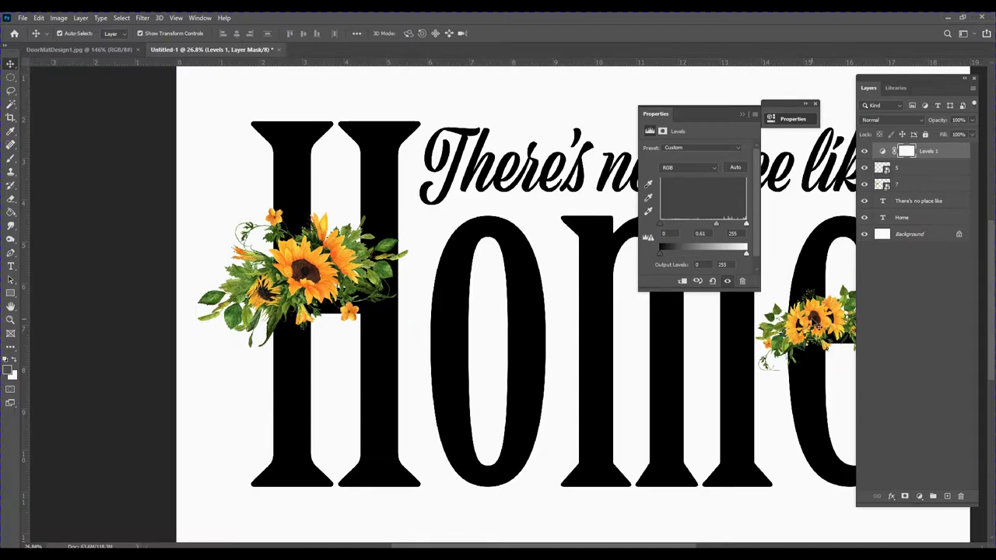
click(742, 115)
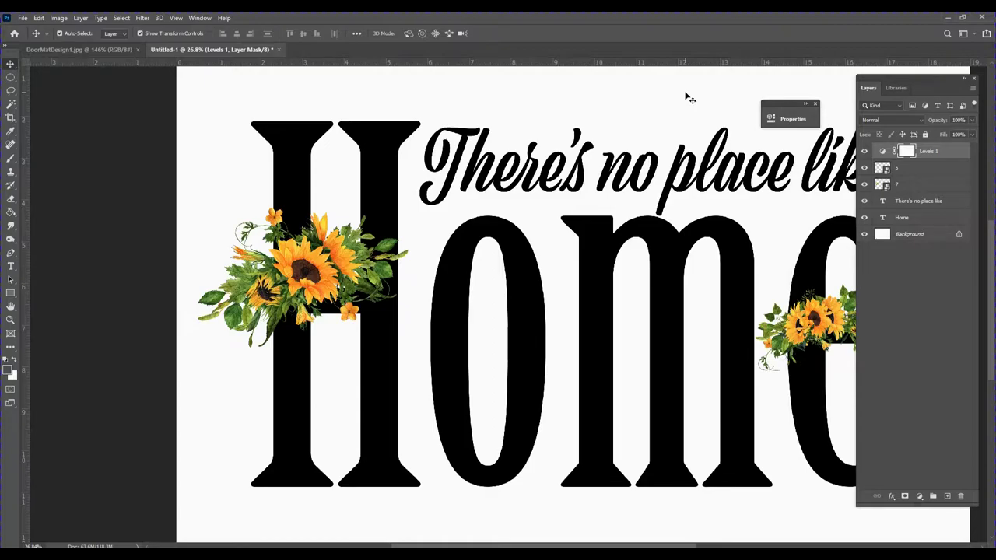
- Save the document in Photoshop format as DoorMatDesign1 in the Sunflower Watercolor folder, replacing the existing file
scroll(502, 250, down, 2)
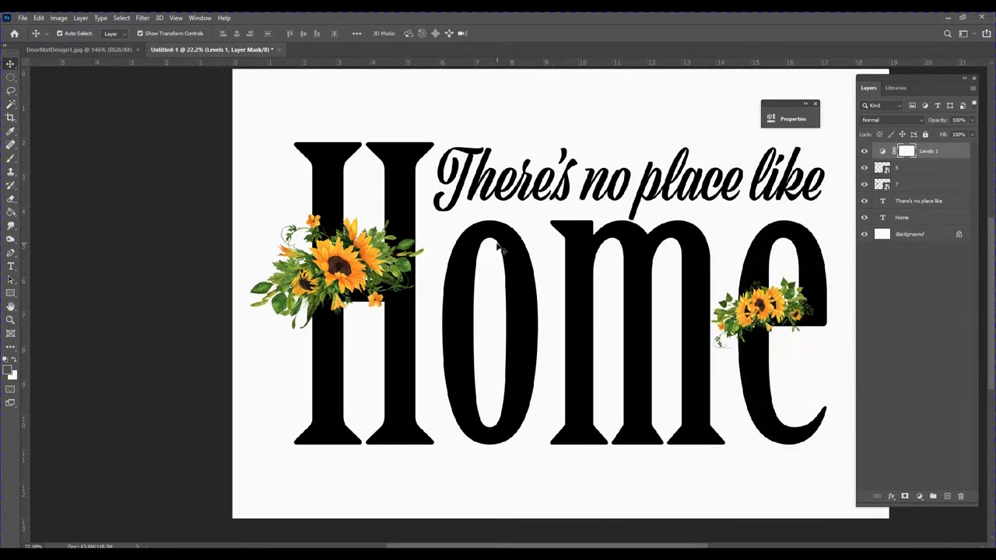
scroll(501, 251, down, 1)
scroll(498, 453, right, 2)
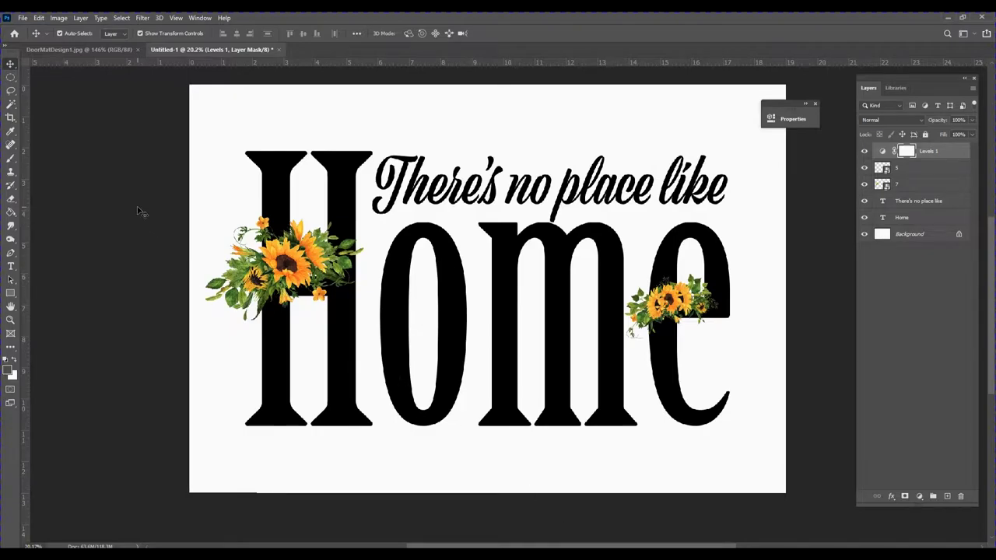
click(23, 17)
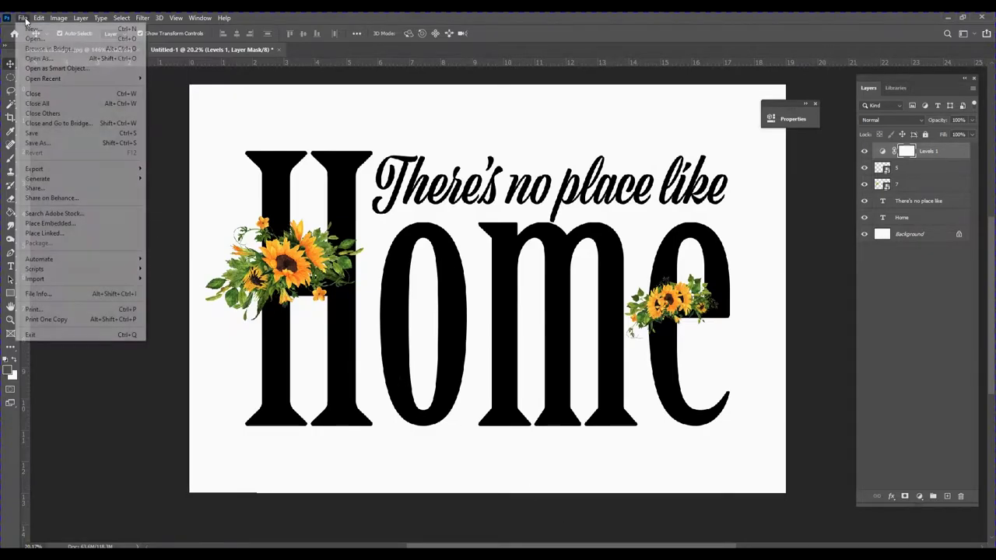
click(39, 143)
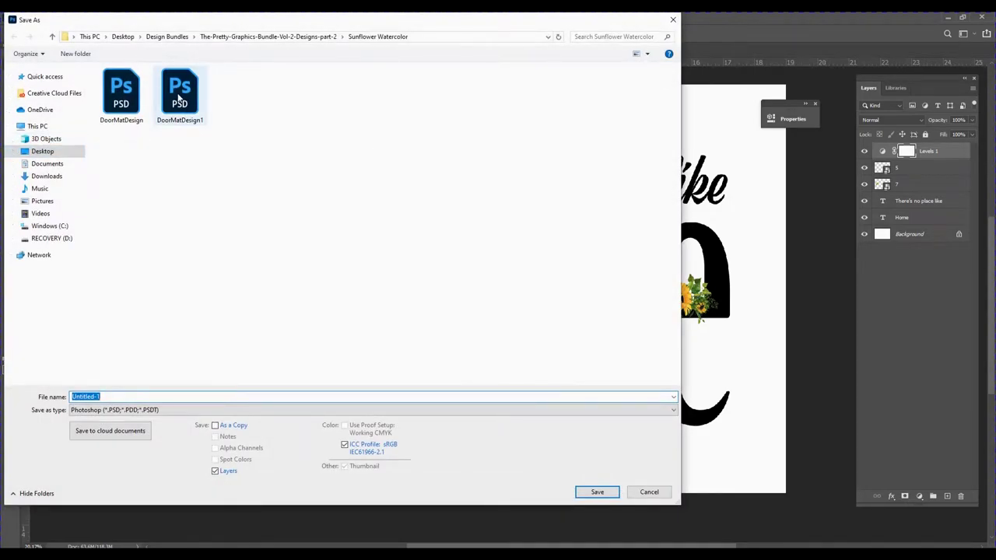
click(179, 97)
click(596, 492)
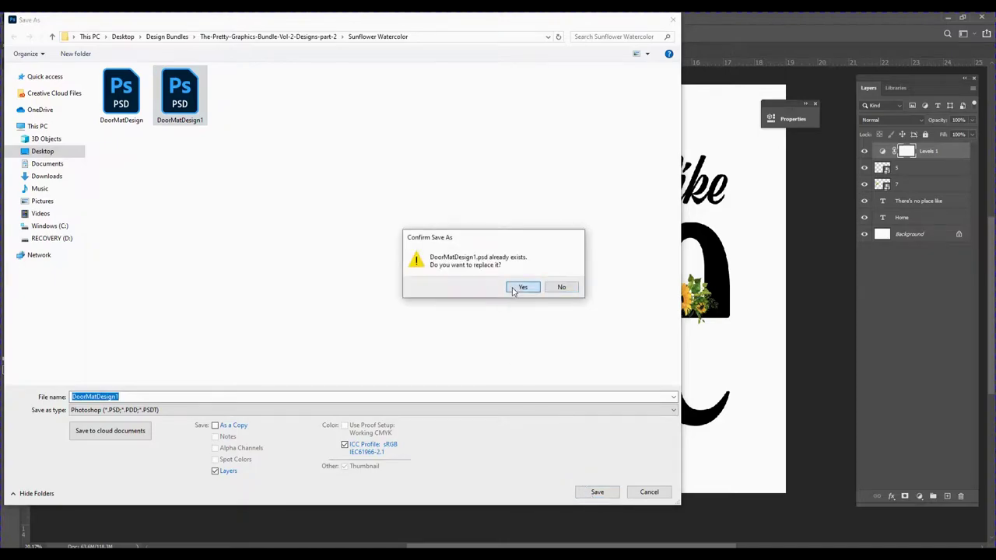
click(522, 287)
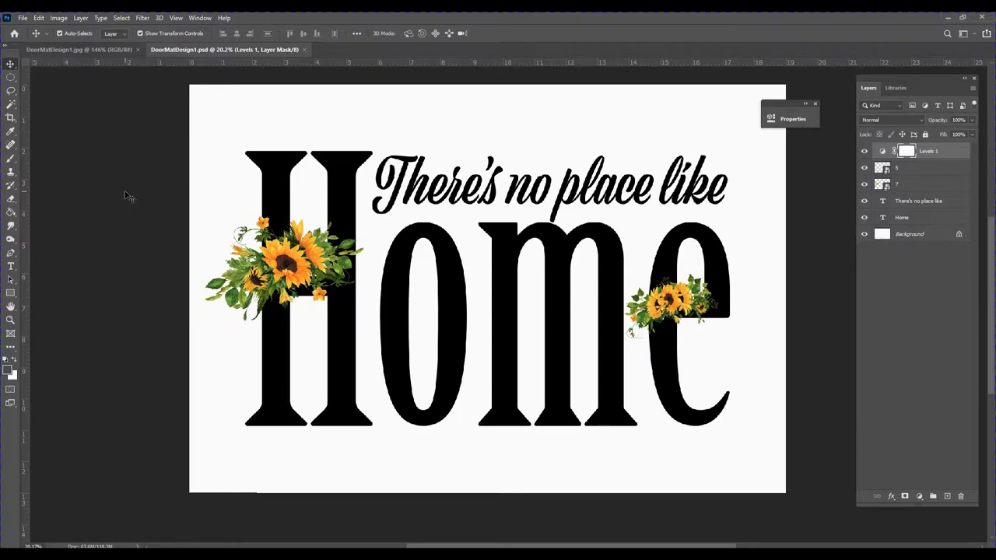
- Open the printer's properties for printing the design and choose Paper Cassette 2 as the paper source
click(22, 18)
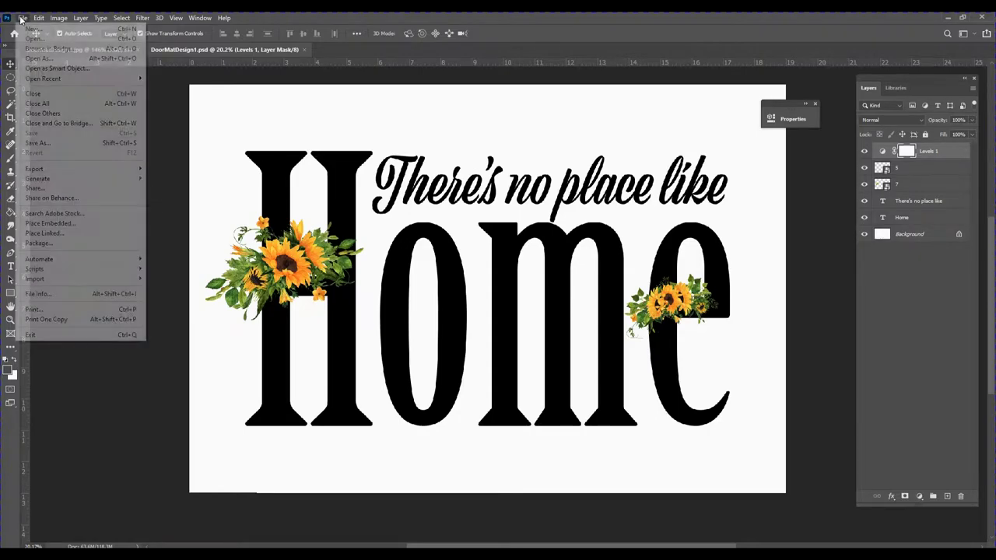
click(77, 309)
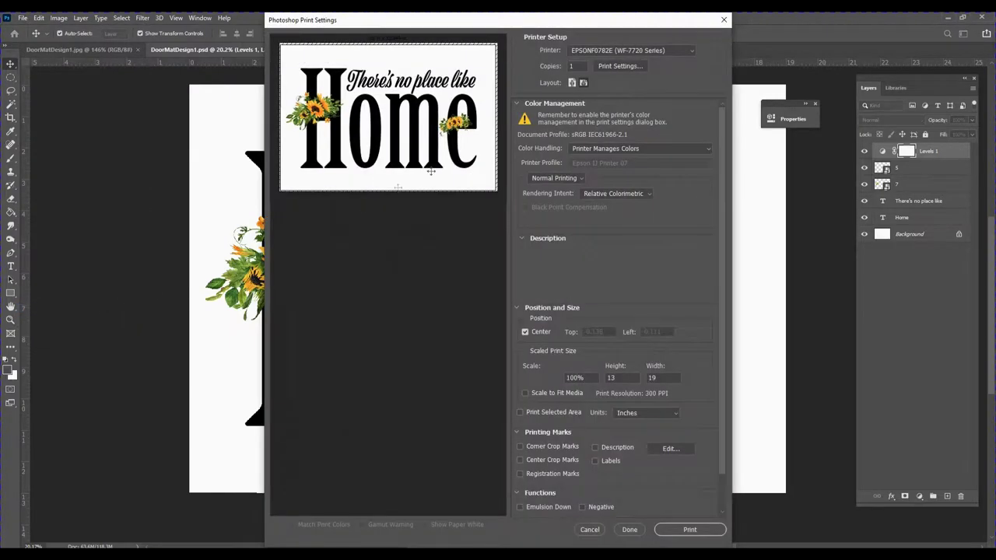
click(618, 67)
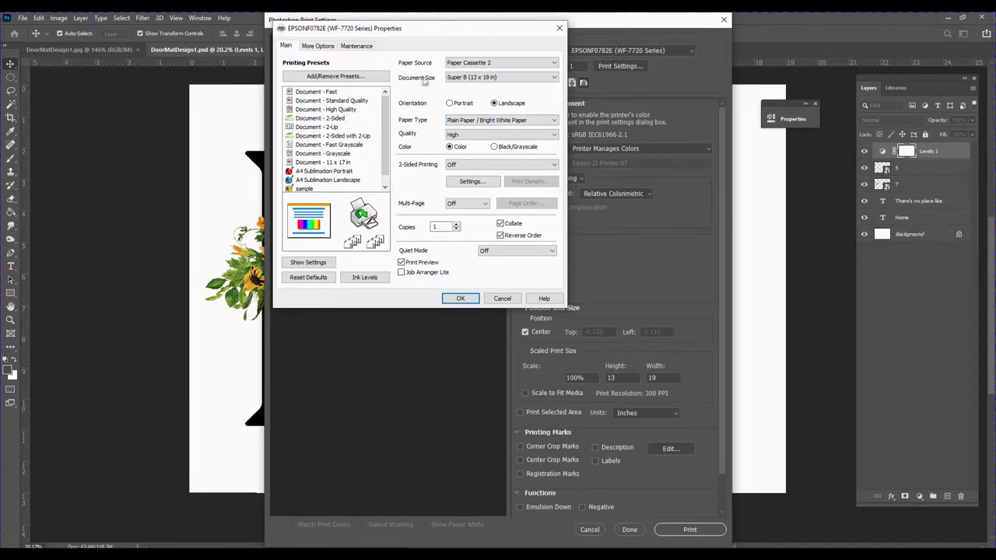
click(497, 65)
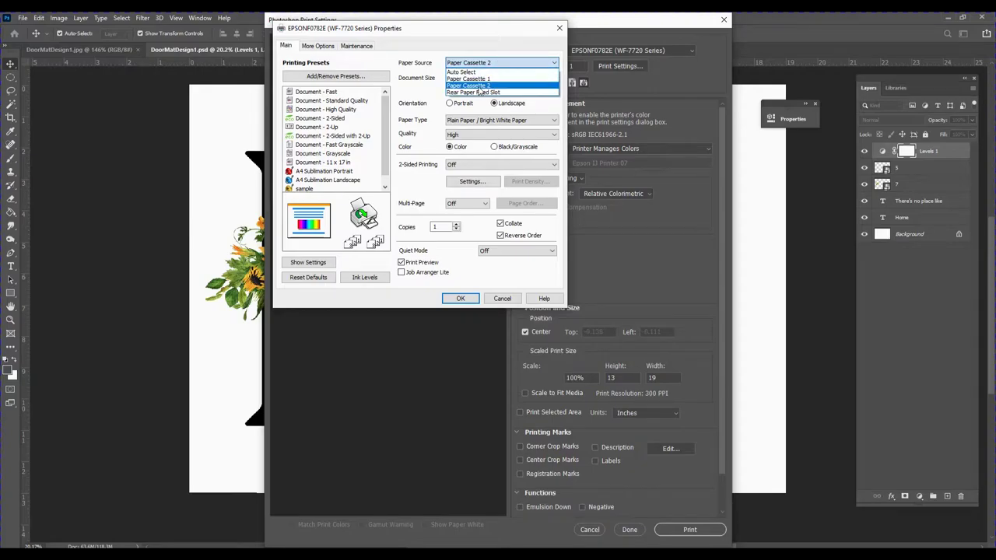
click(476, 85)
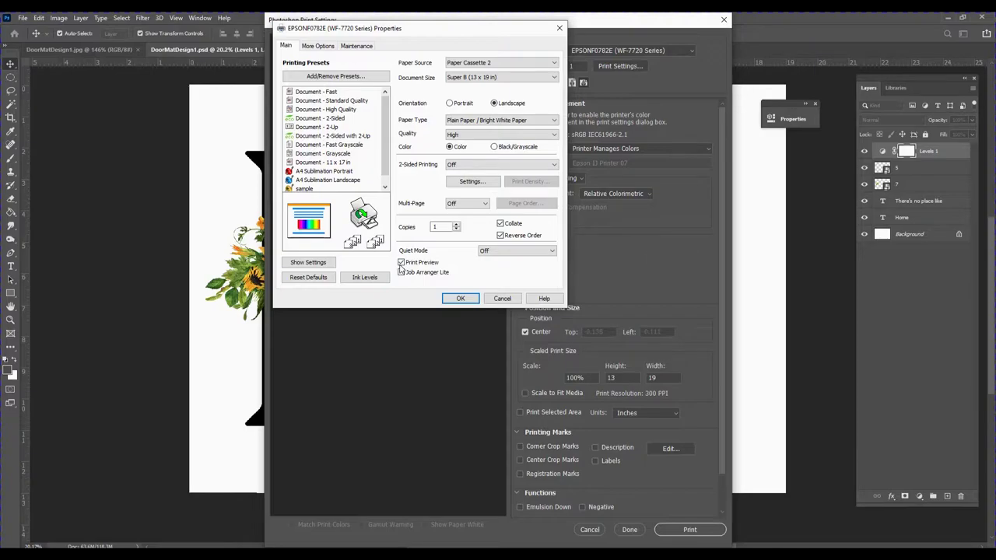
- Make sure Mirror Image is enabled in the printer's additional settings, accept the properties, and print the design
click(315, 46)
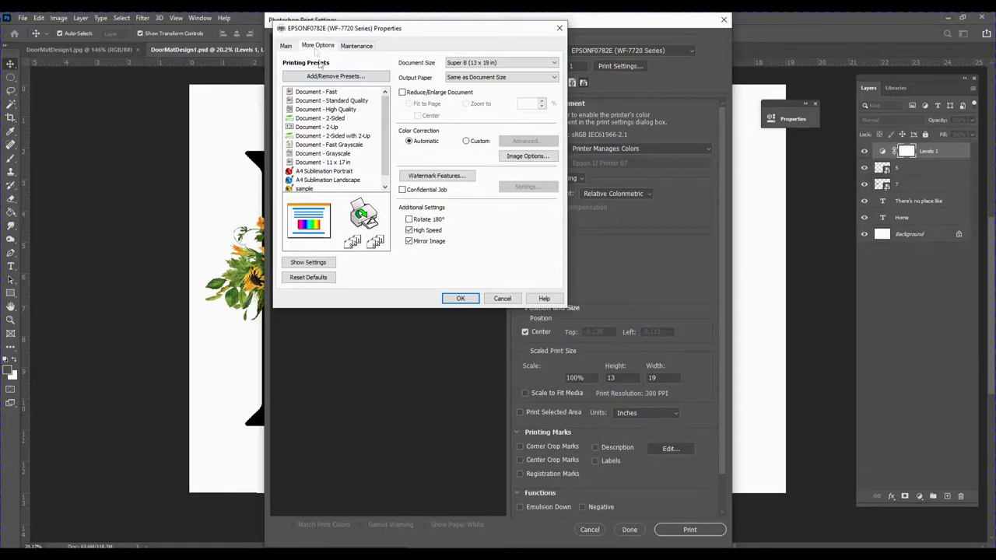
click(410, 242)
click(456, 300)
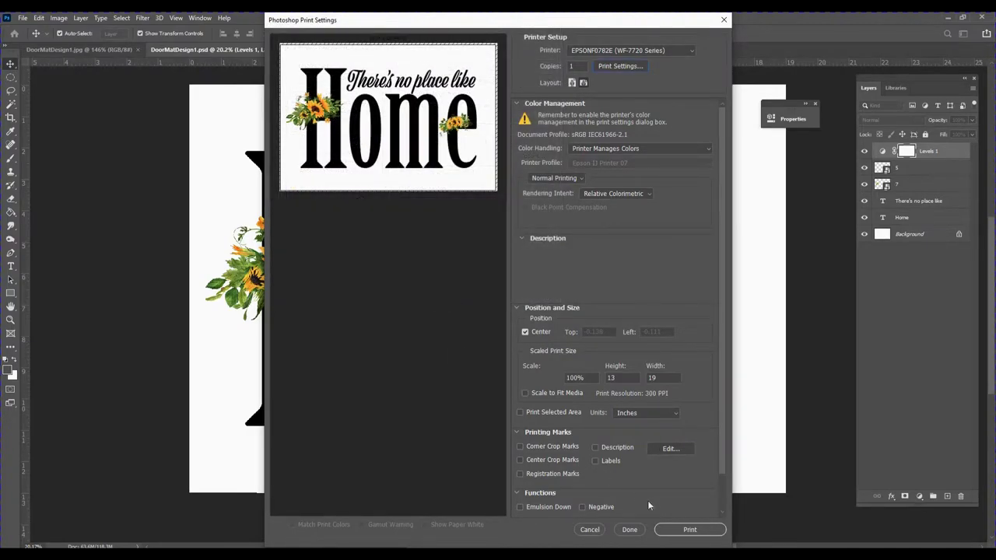
click(676, 532)
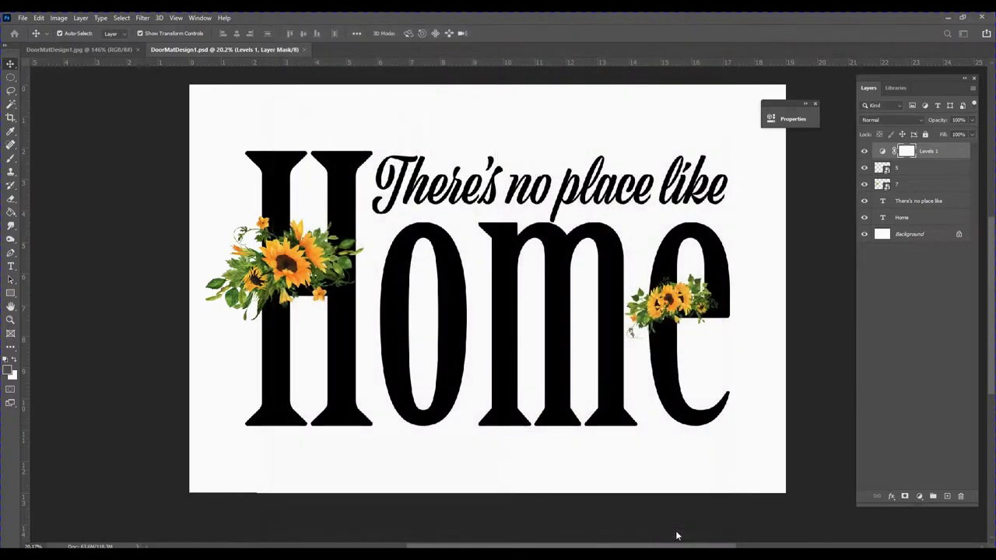